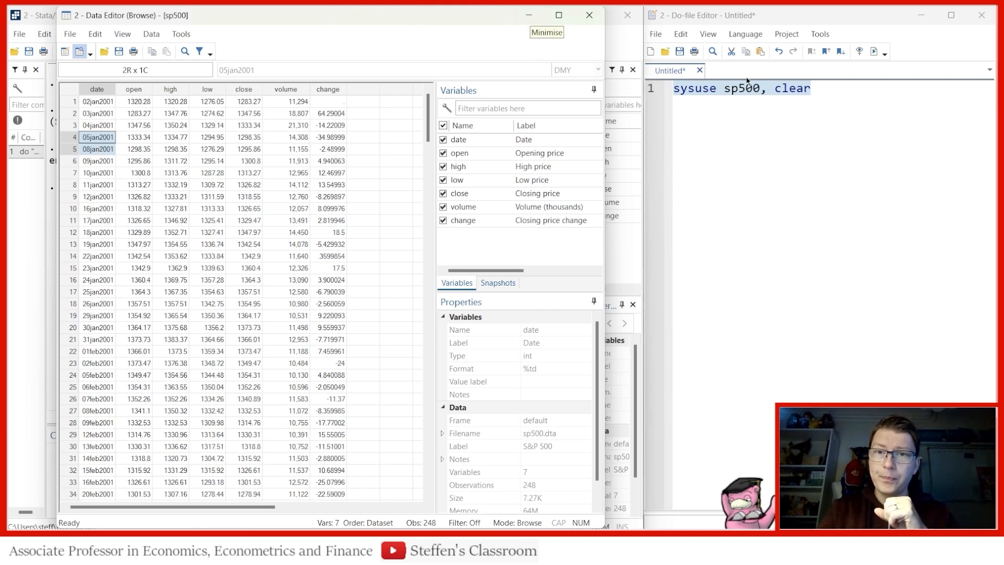
# - Minimise the data browser, add "tsset date, daily" on line 3 of the do-file, and run that line
pyautogui.click(530, 20)
pyautogui.click(849, 93)
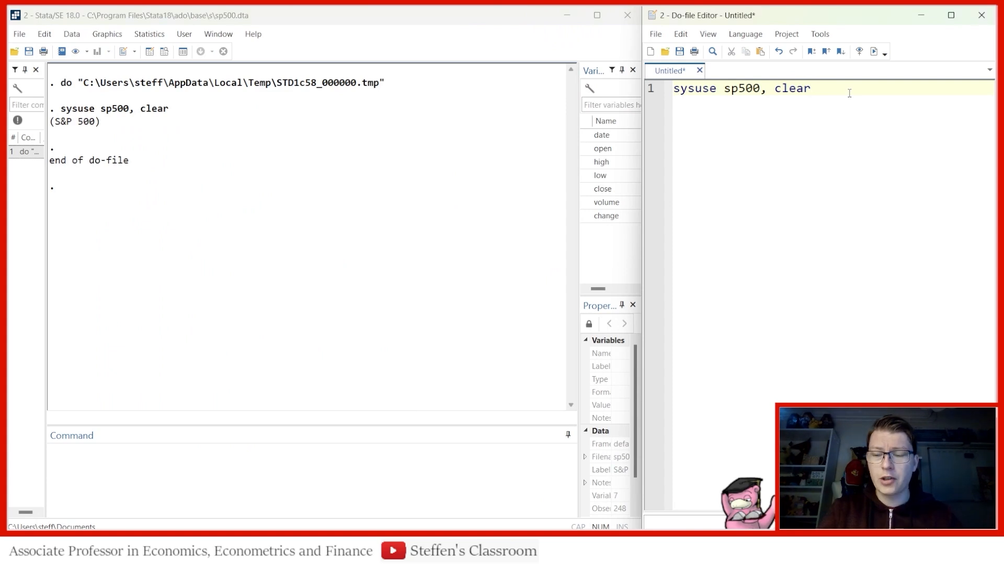
pyautogui.press('Return')
pyautogui.press('Return')
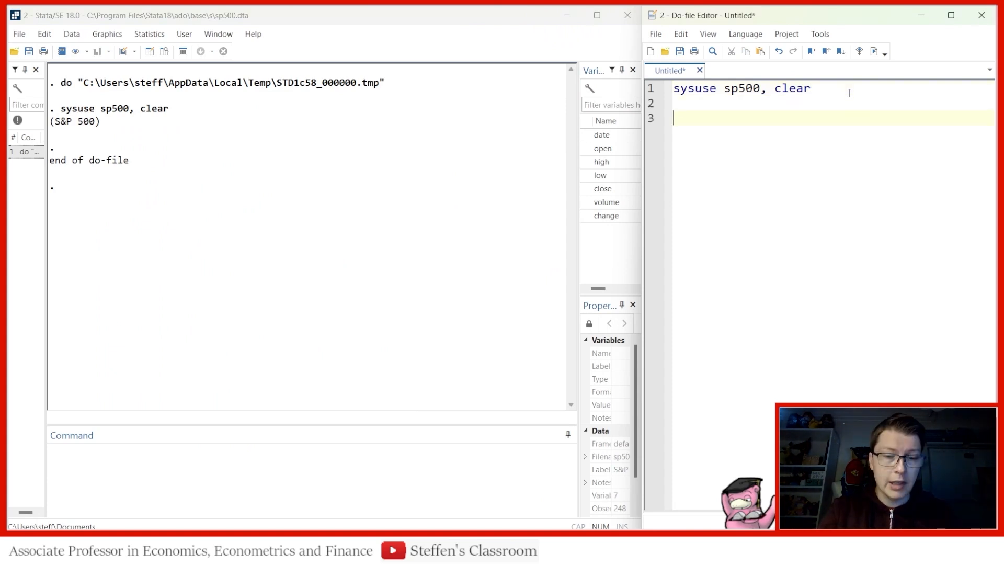
pyautogui.write('tsset date')
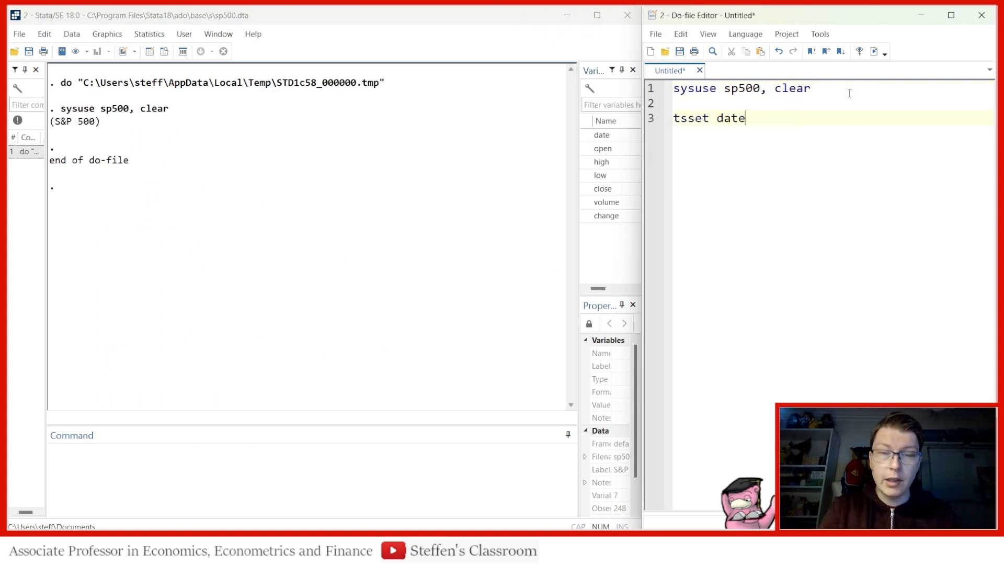
pyautogui.write(', ')
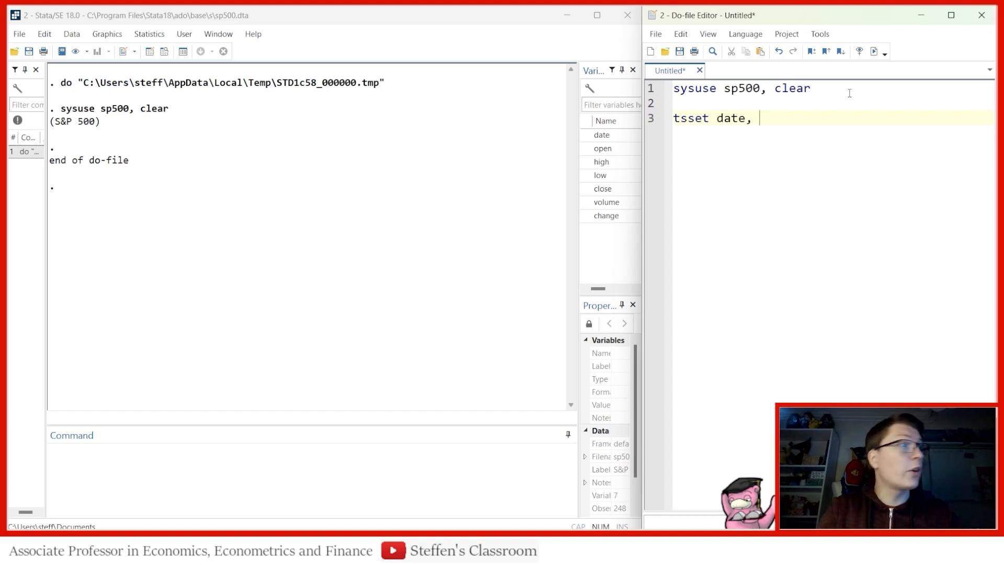
pyautogui.write('daily')
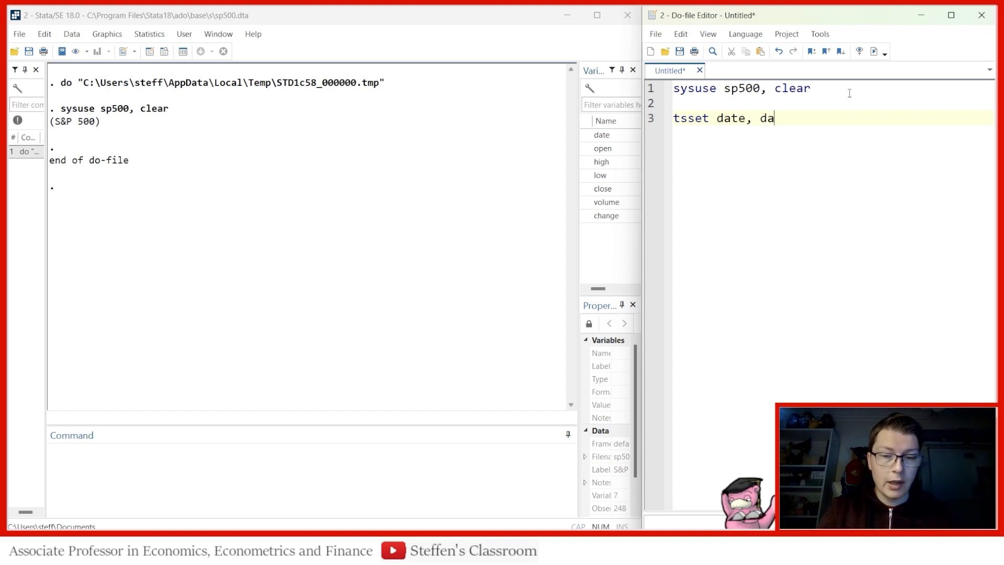
pyautogui.click(648, 124)
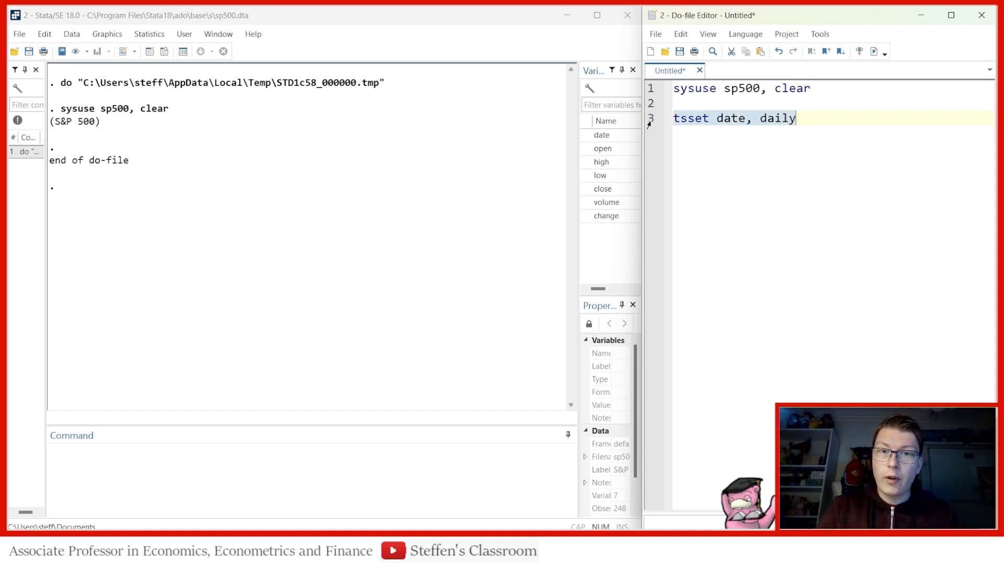
pyautogui.click(873, 52)
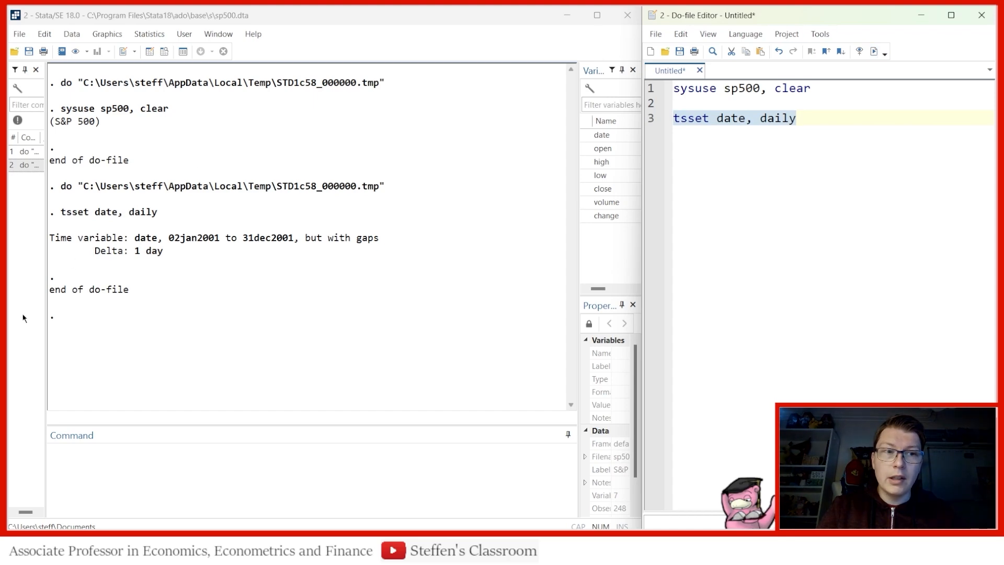
# - Add blank lines to the do-file and write "gen lopen = ln(open)" on line 5
pyautogui.click(828, 122)
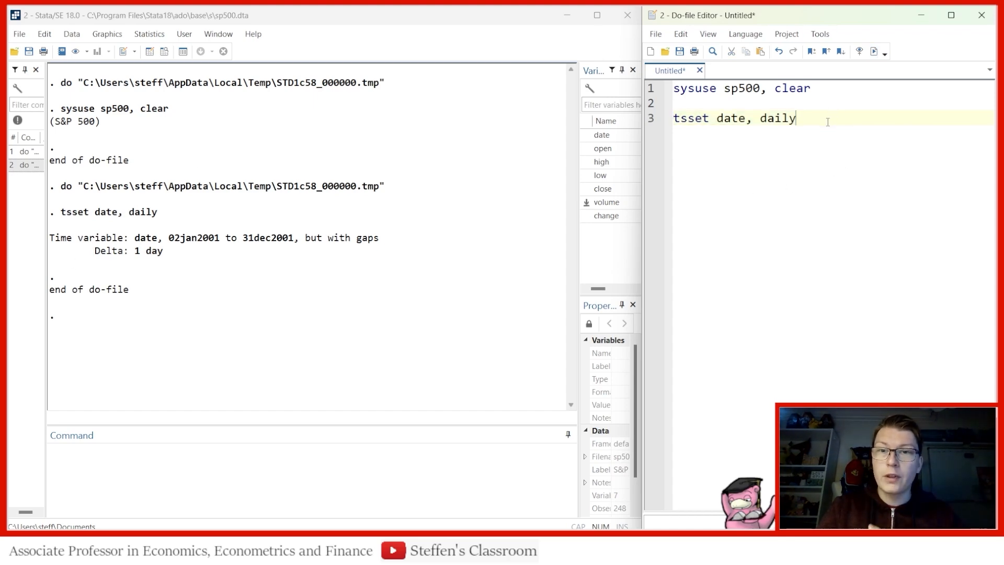
pyautogui.press('Return')
pyautogui.press('Return')
pyautogui.press('Return')
pyautogui.press('Return')
pyautogui.press('Return')
pyautogui.press('Return')
pyautogui.press('Return')
pyautogui.press('Return')
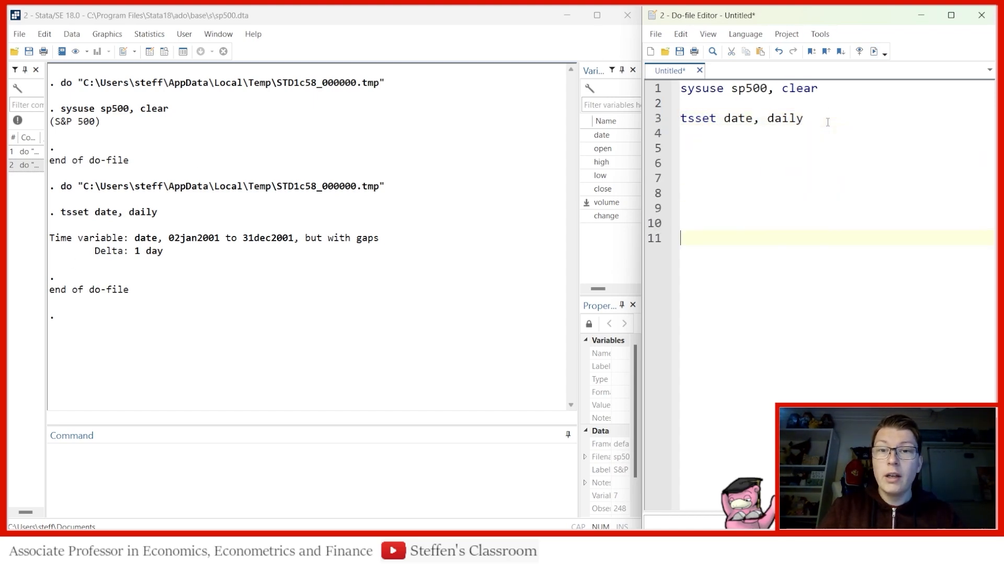
pyautogui.click(710, 151)
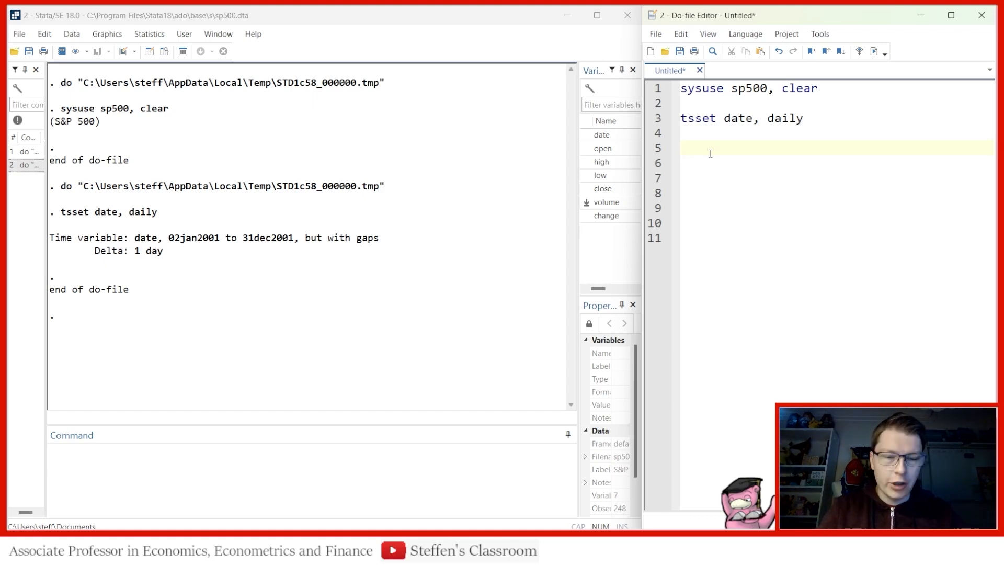
pyautogui.write('gen lopen ')
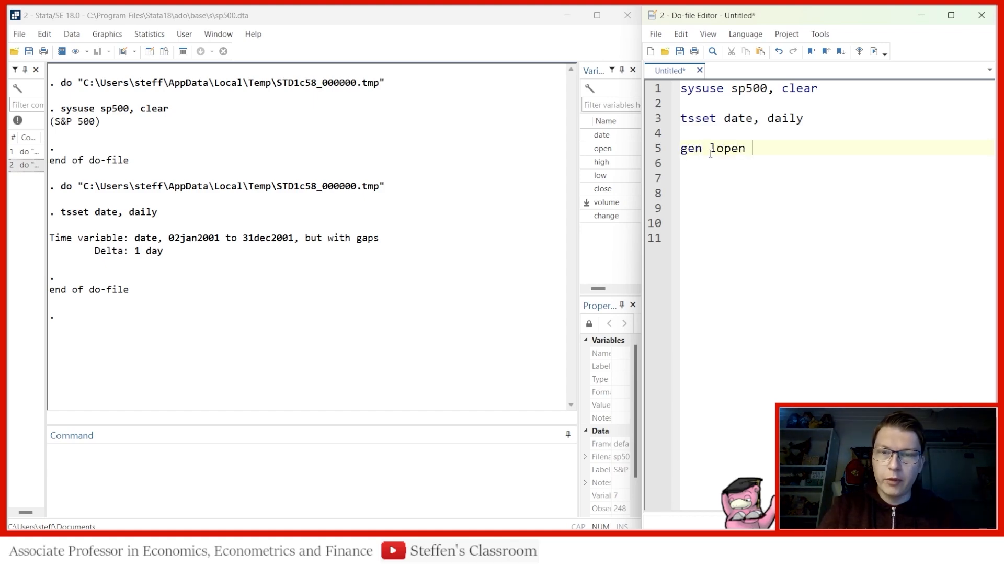
pyautogui.write('= ln(')
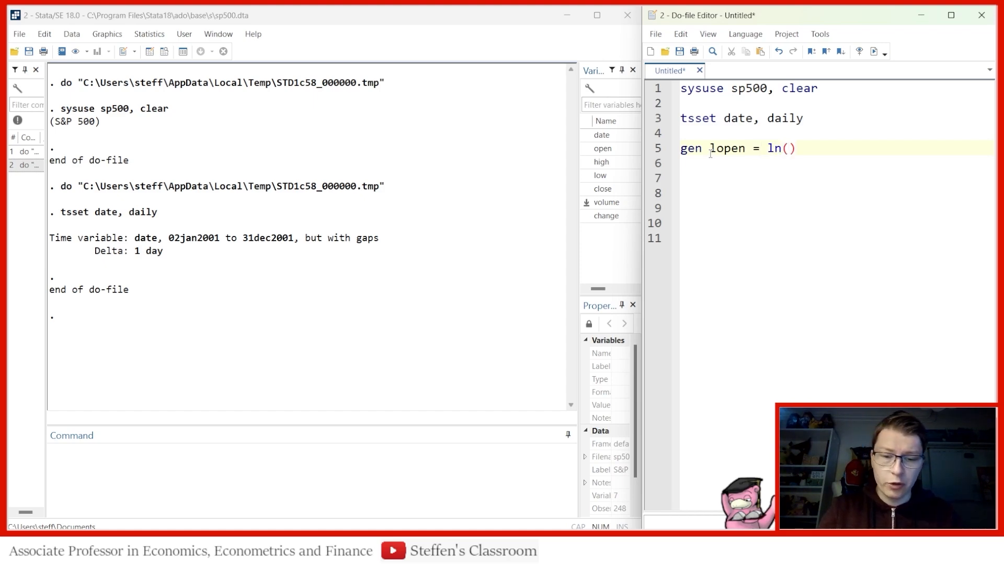
pyautogui.write('open')
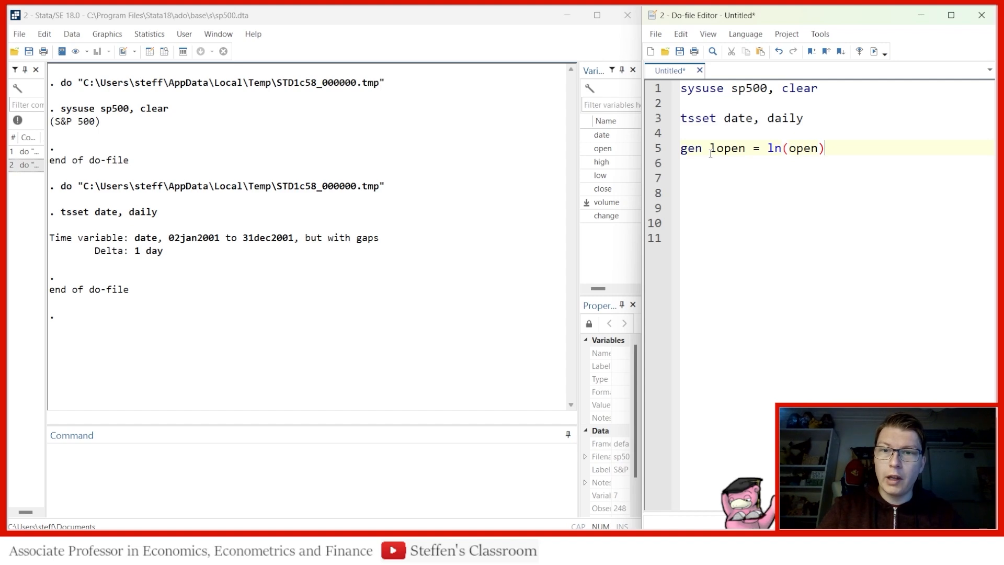
# - Add "gen time = _n" on line 7 and run both generate commands together
pyautogui.press('Return')
pyautogui.press('Return')
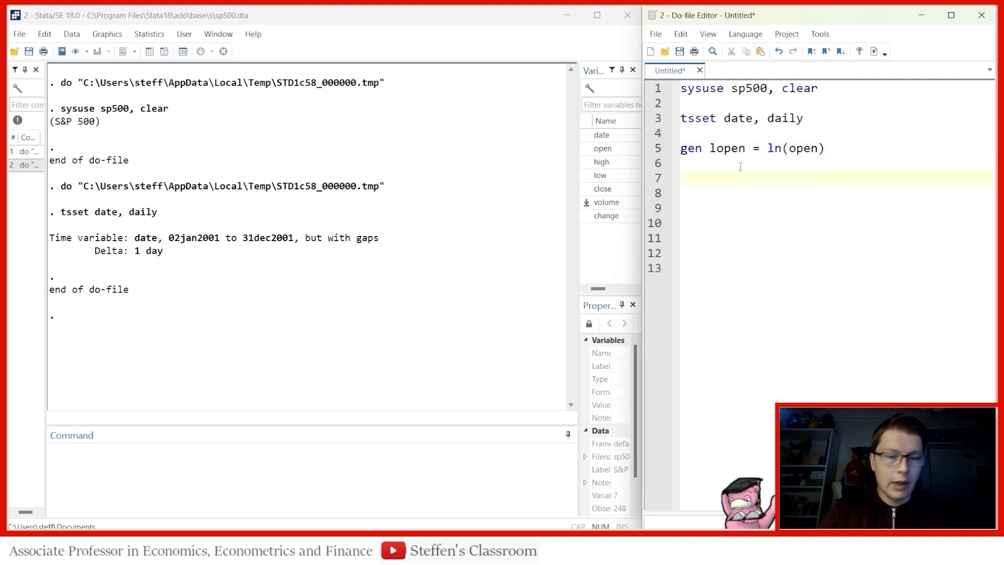
pyautogui.write('gen time =')
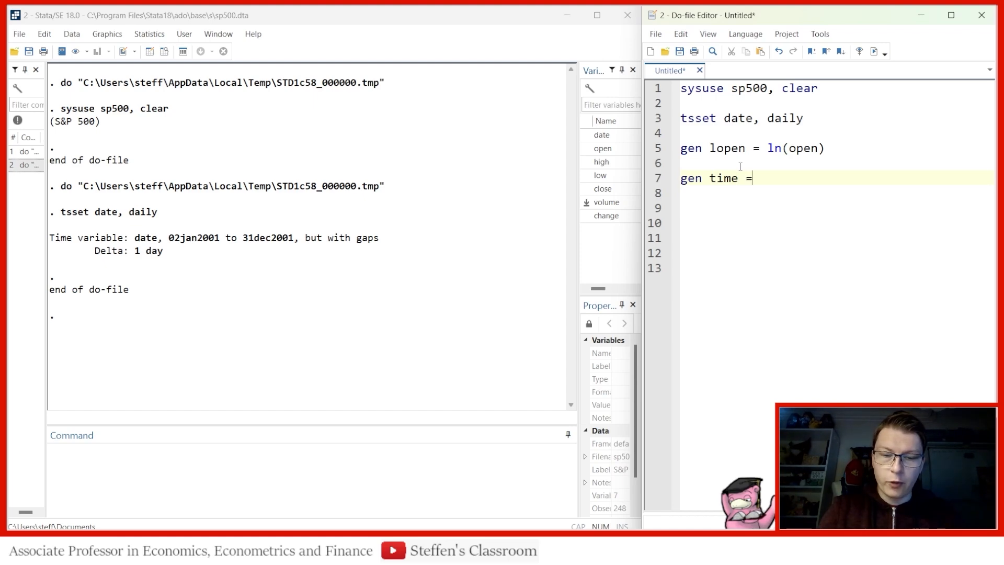
pyautogui.write(' _n')
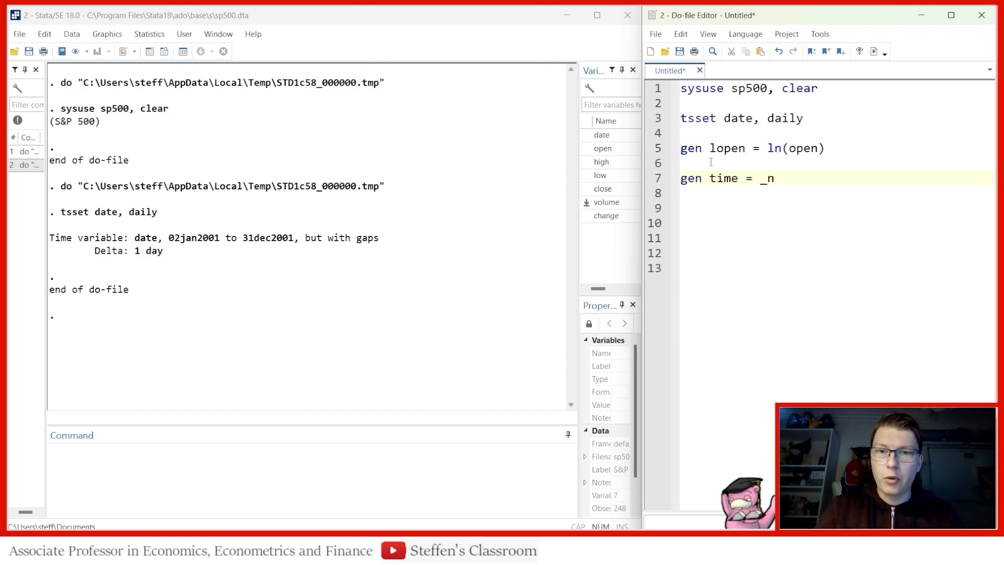
pyautogui.moveTo(655, 179); pyautogui.dragTo(656, 151)
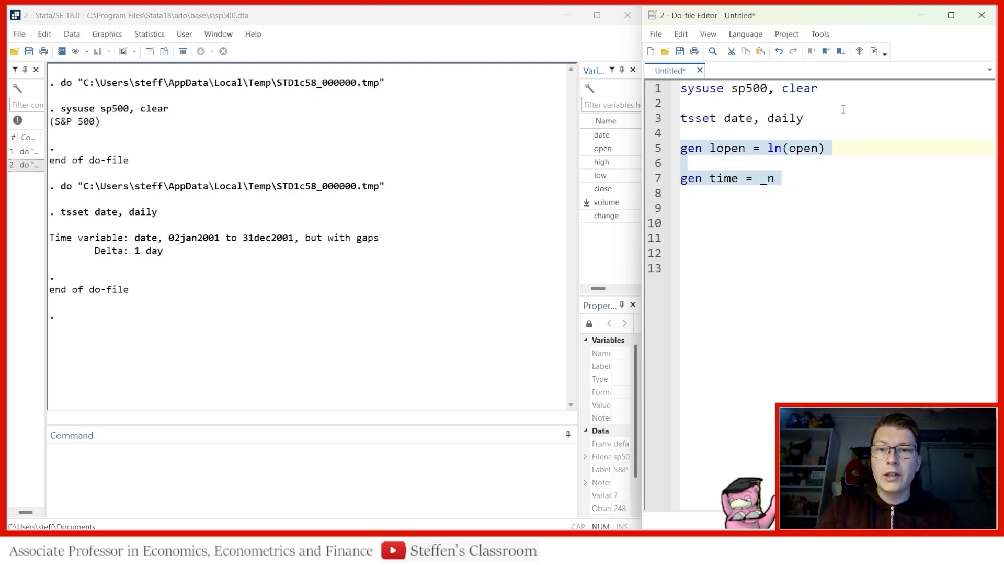
pyautogui.click(874, 50)
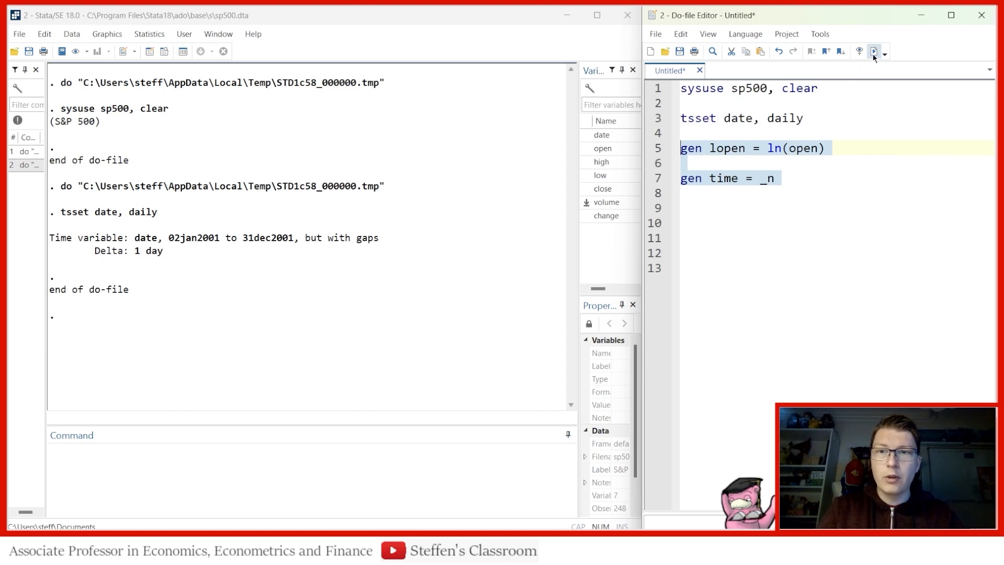
# - Below the generate commands, write the regression "reg lopen L.lopen" on line 10 of the do-file
pyautogui.click(816, 182)
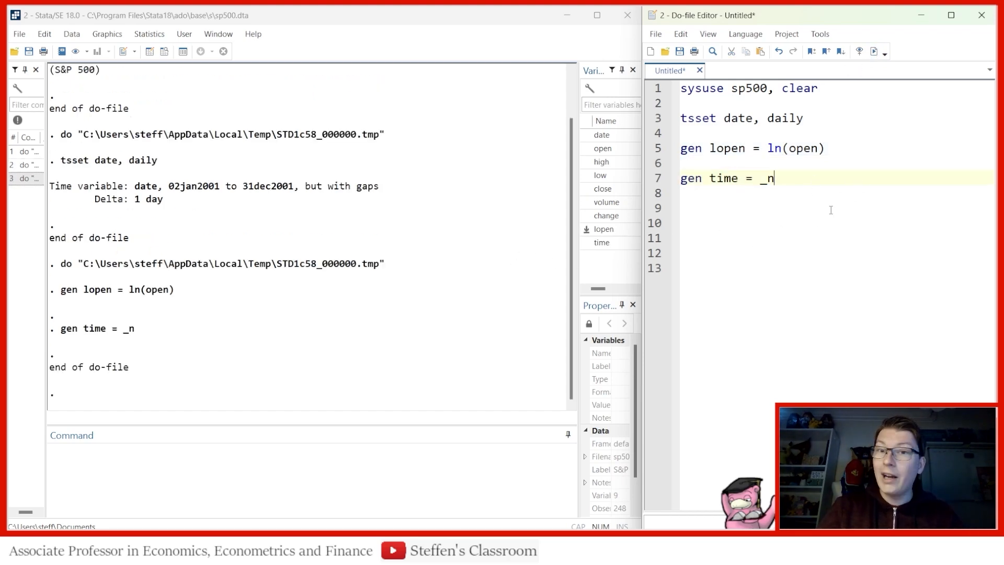
pyautogui.press('Return')
pyautogui.press('Return')
pyautogui.press('Return')
pyautogui.press('Return')
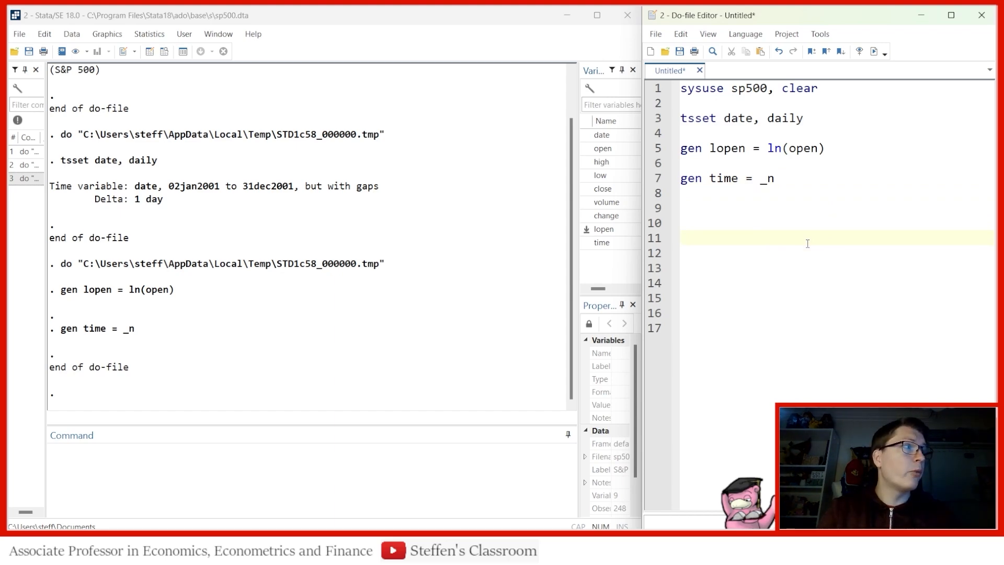
pyautogui.write('reg ')
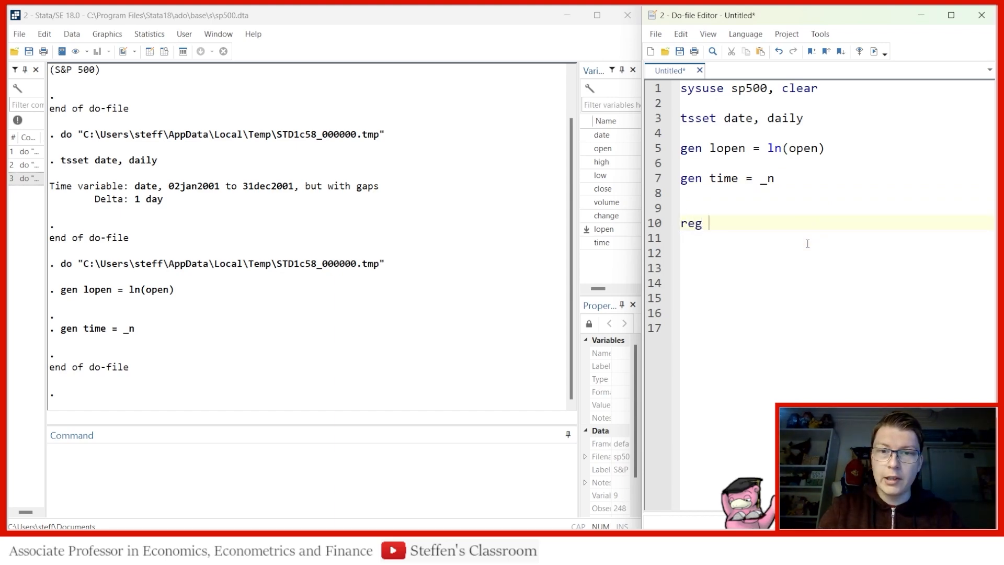
pyautogui.write('lopen L')
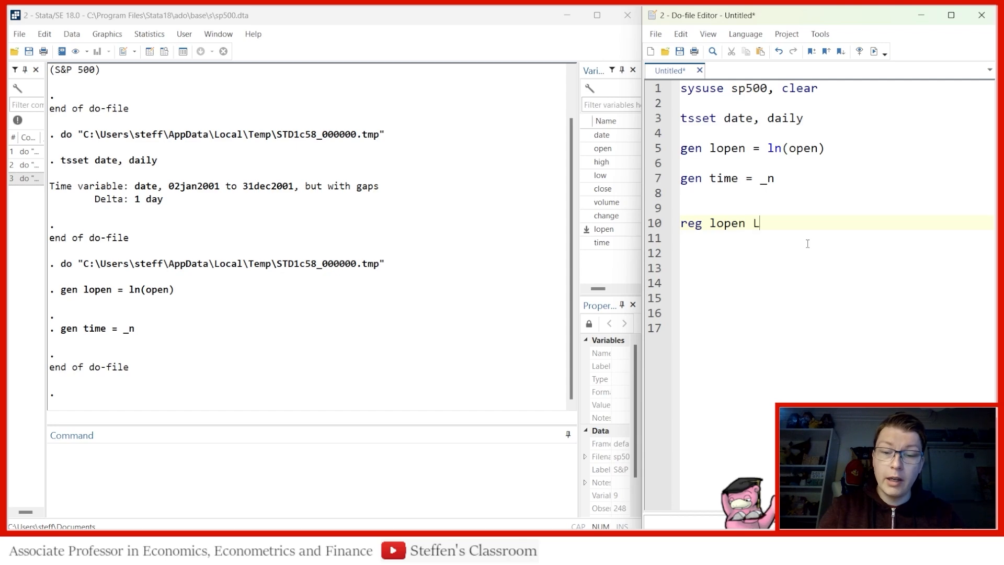
pyautogui.write('.open')
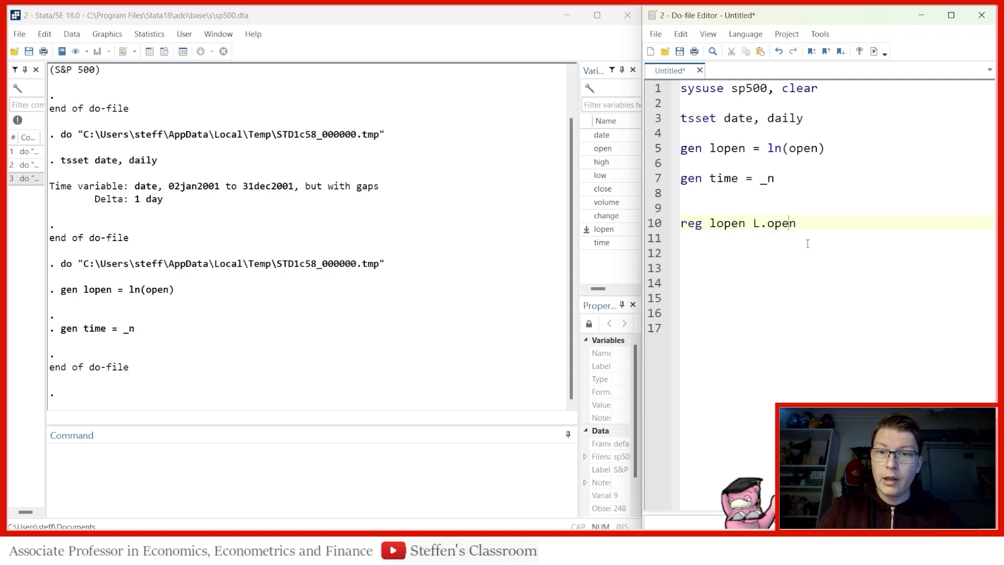
pyautogui.write('l')
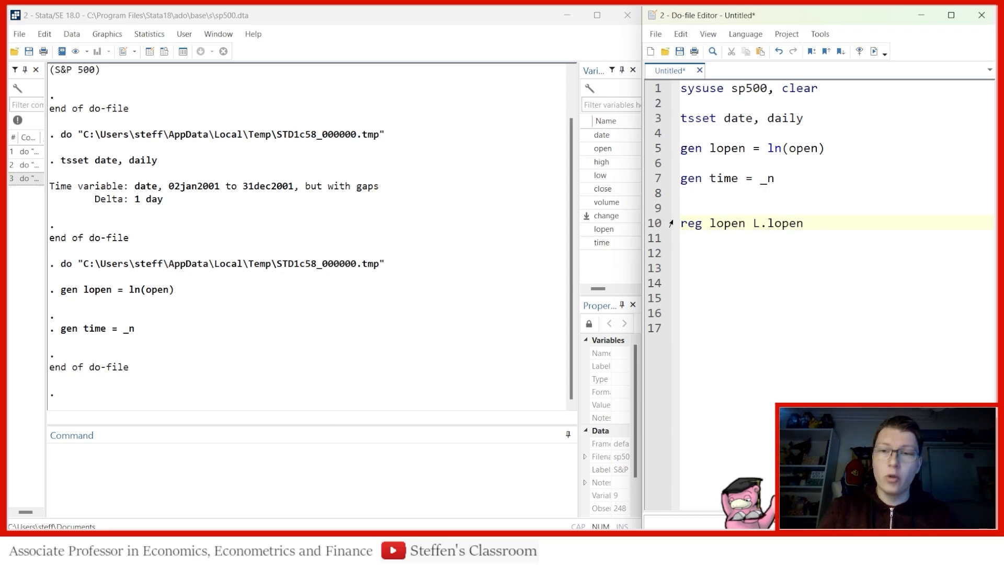
# - Restrict the regression on line 10 with "if time>100" and run that line
pyautogui.click(832, 224)
pyautogui.write('if ')
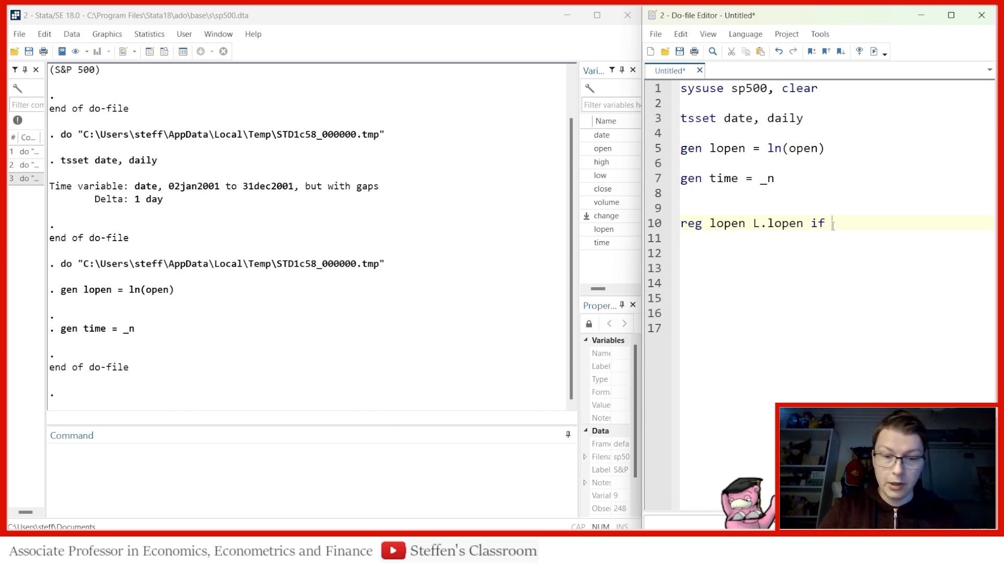
pyautogui.write('time>100')
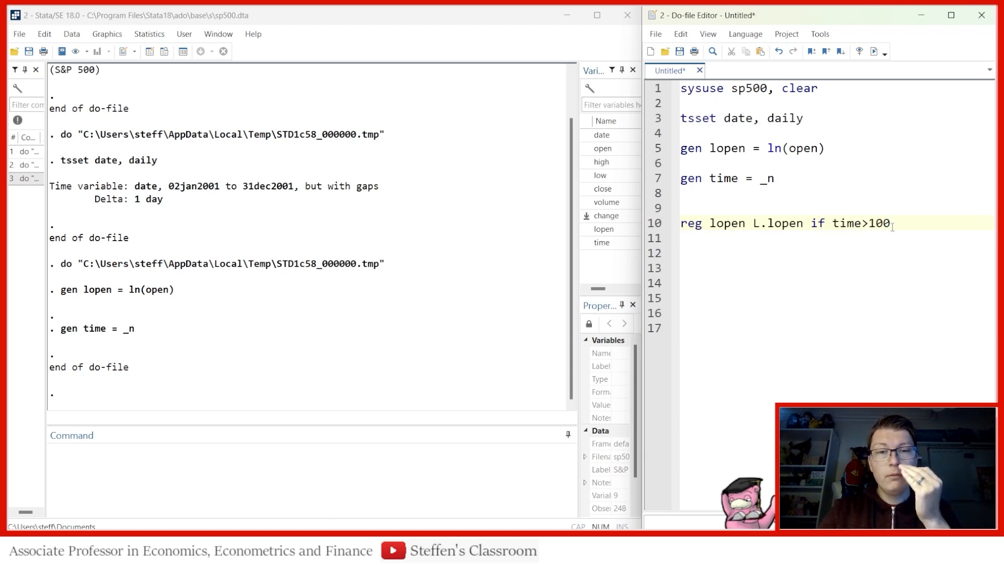
pyautogui.click(654, 225)
pyautogui.click(874, 52)
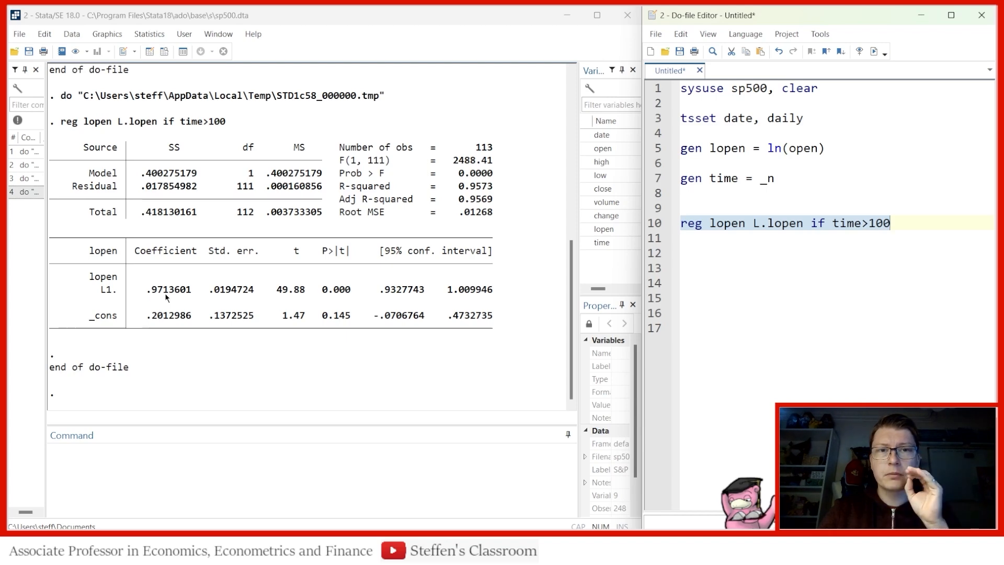
pyautogui.click(733, 225)
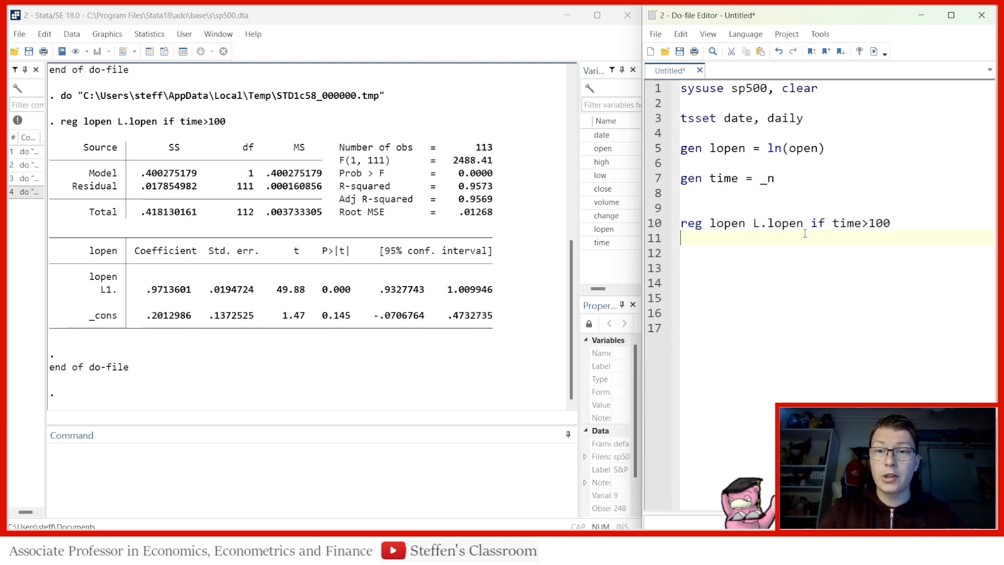
pyautogui.moveTo(810, 225); pyautogui.dragTo(680, 225)
pyautogui.moveTo(810, 225); pyautogui.dragTo(674, 225)
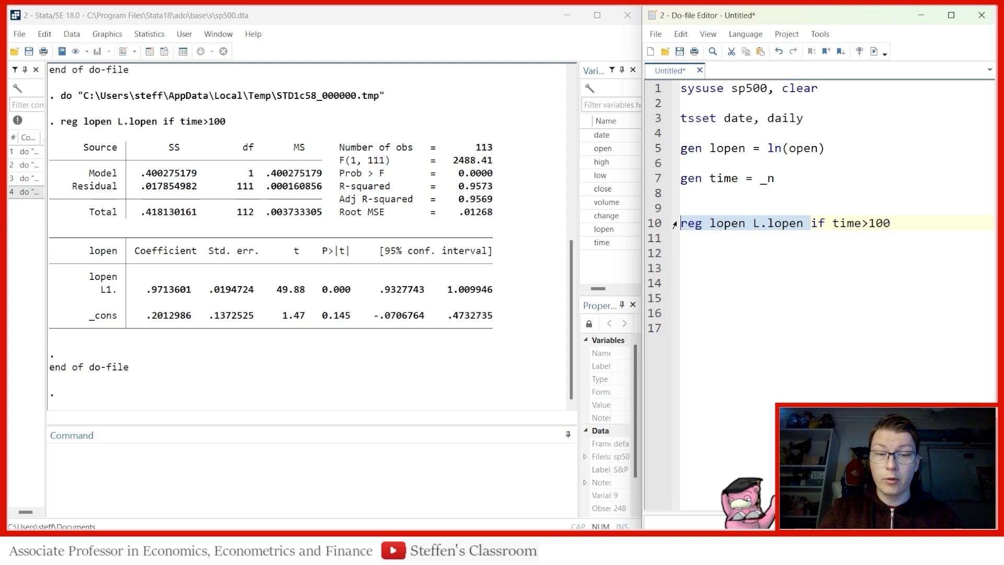
# - Write "keep if time>99" on line 12 of the do-file and "reg lopen L.lopen" on line 13
pyautogui.click(692, 258)
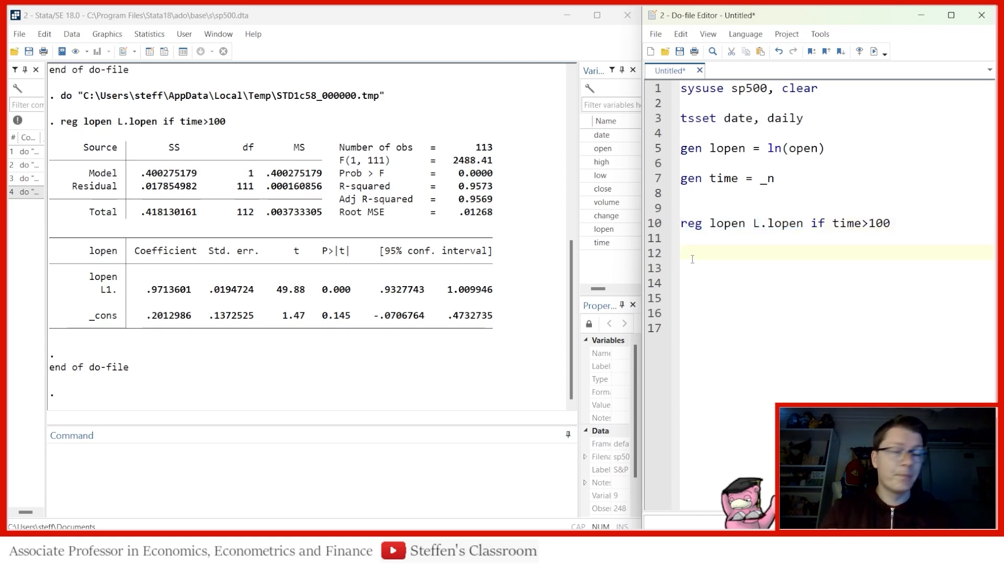
pyautogui.write('keep')
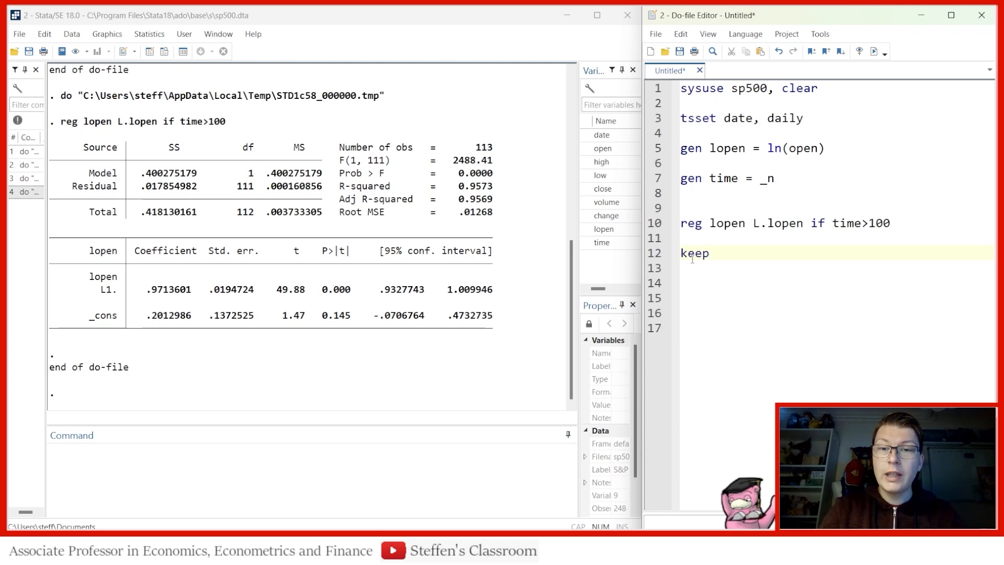
pyautogui.write(' time')
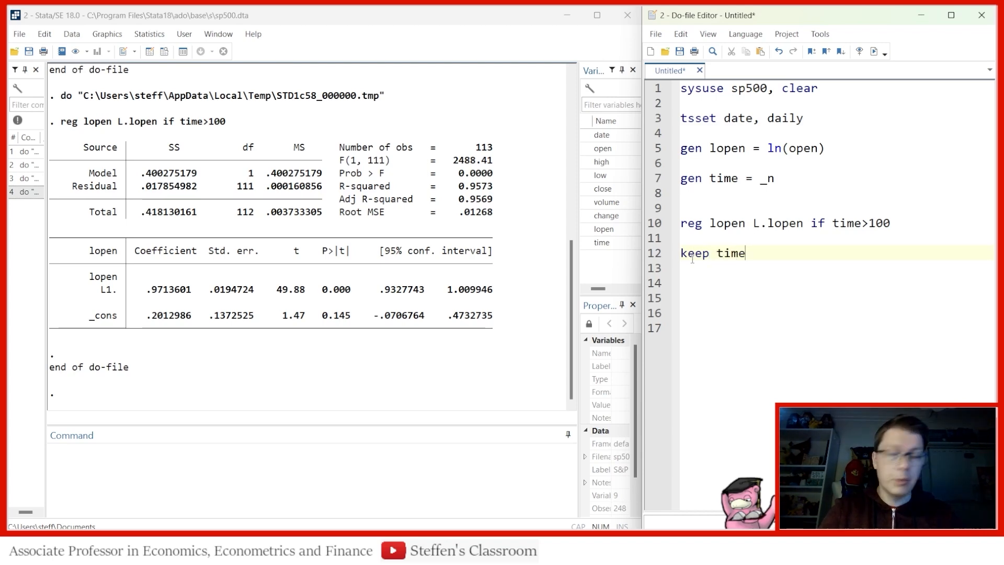
pyautogui.press('BackSpace')
pyautogui.press('BackSpace')
pyautogui.press('BackSpace')
pyautogui.press('BackSpace')
pyautogui.write('if time>')
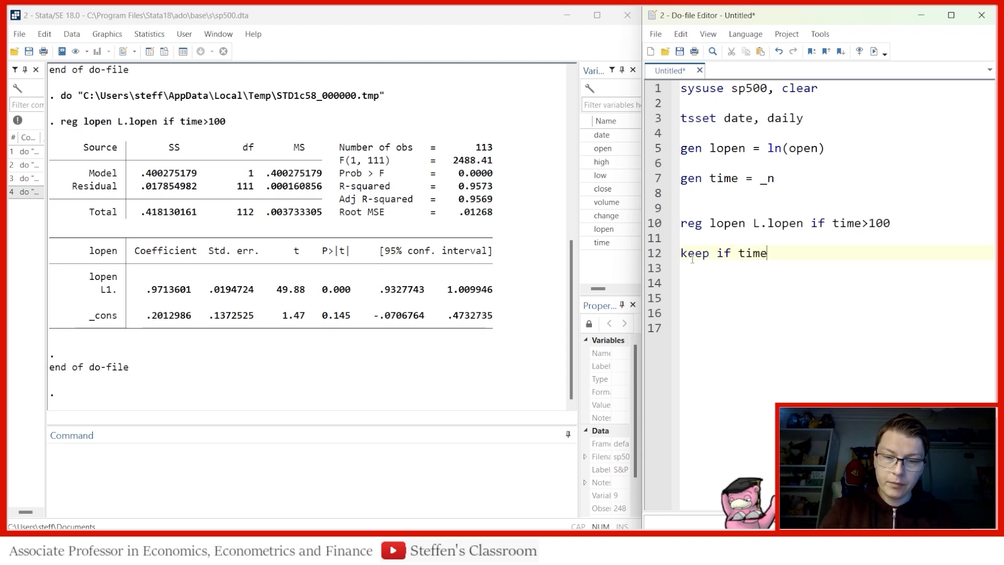
pyautogui.write('99')
pyautogui.press('Return')
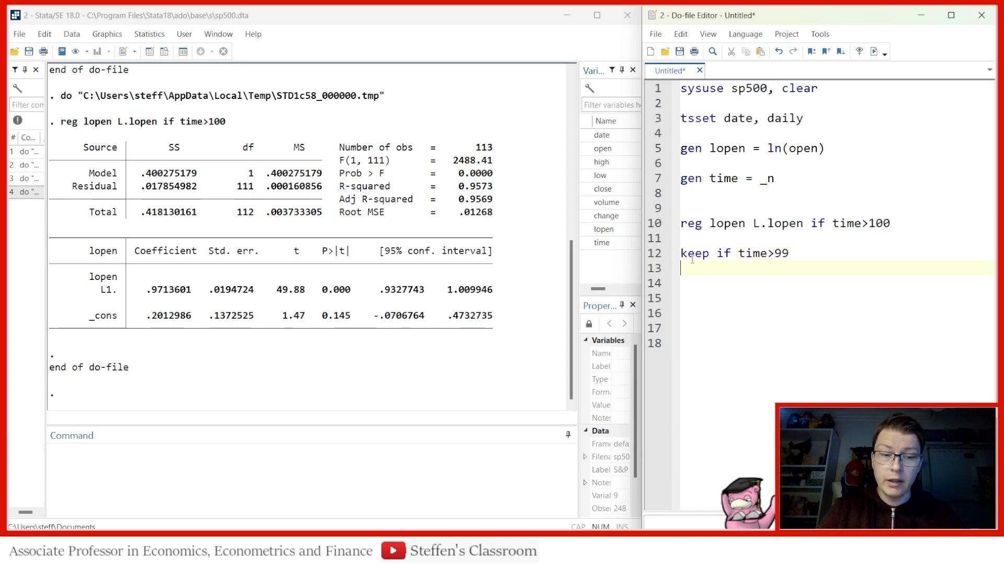
pyautogui.write('reg lopen L.lopen')
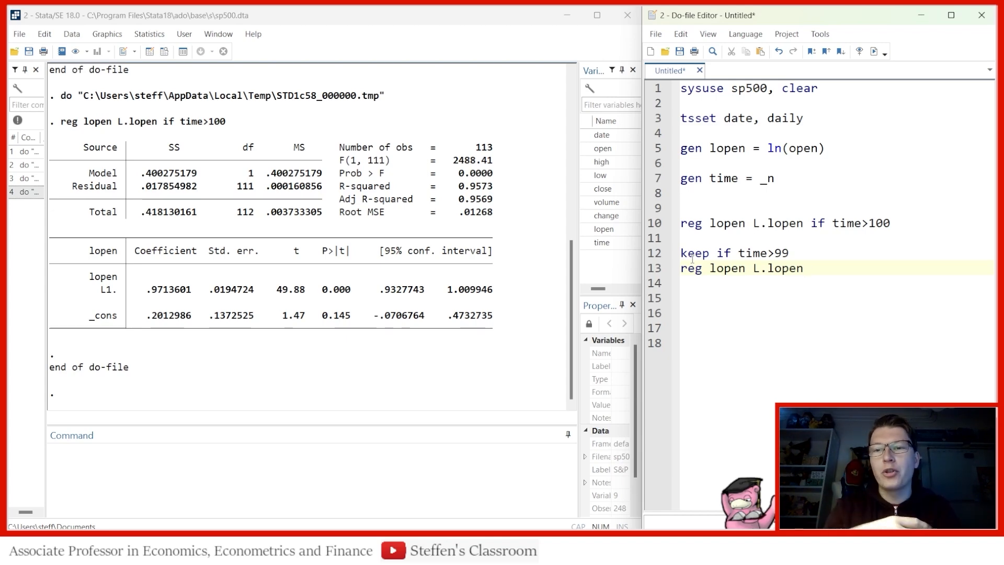
# - Wrap the keep and regression commands with "preserve" on line 12 and "restore" on line 15 of the do-file
pyautogui.press('Up')
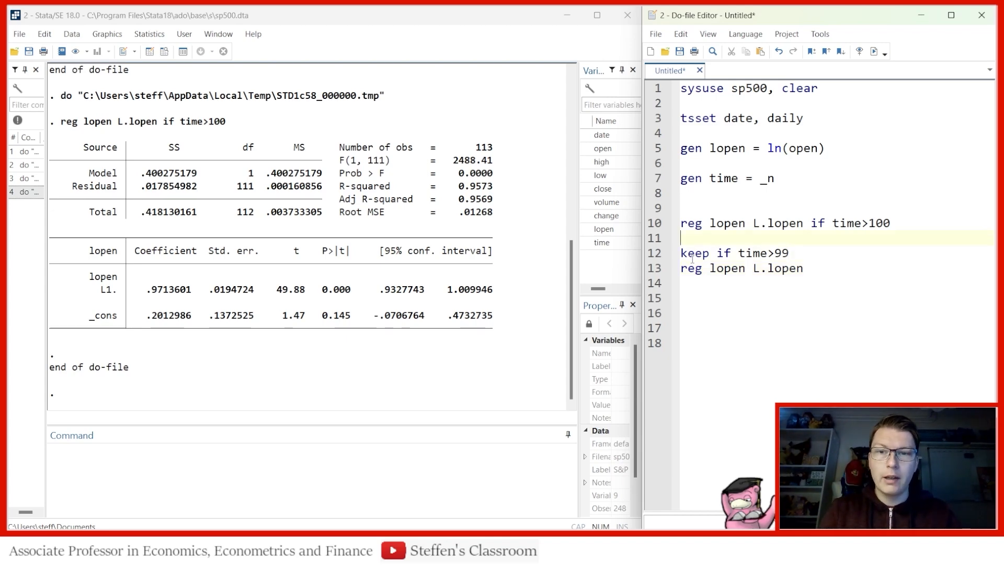
pyautogui.press('Return')
pyautogui.write('preserv')
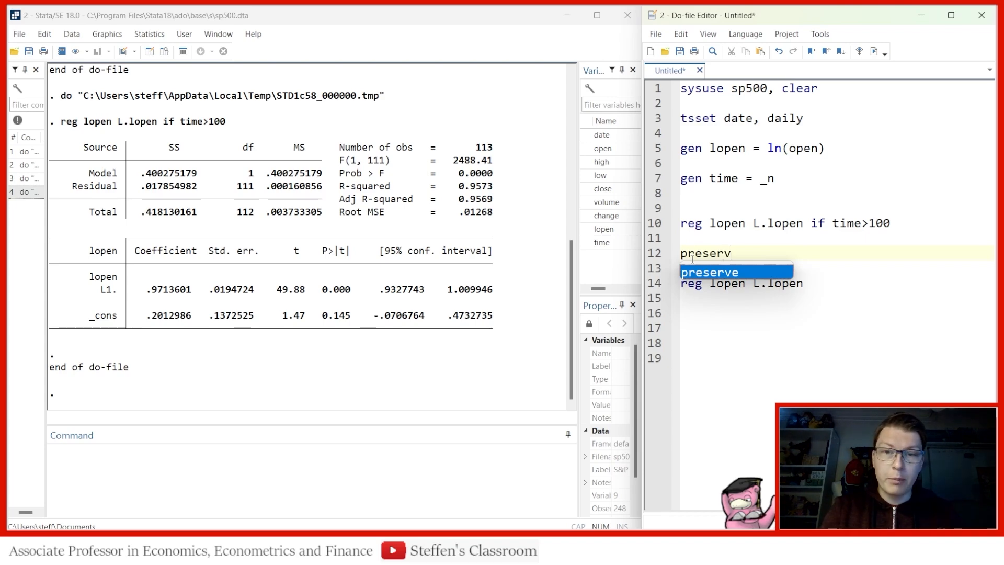
pyautogui.write('e')
pyautogui.press('Down')
pyautogui.press('Down')
pyautogui.press('Down')
pyautogui.write('resto')
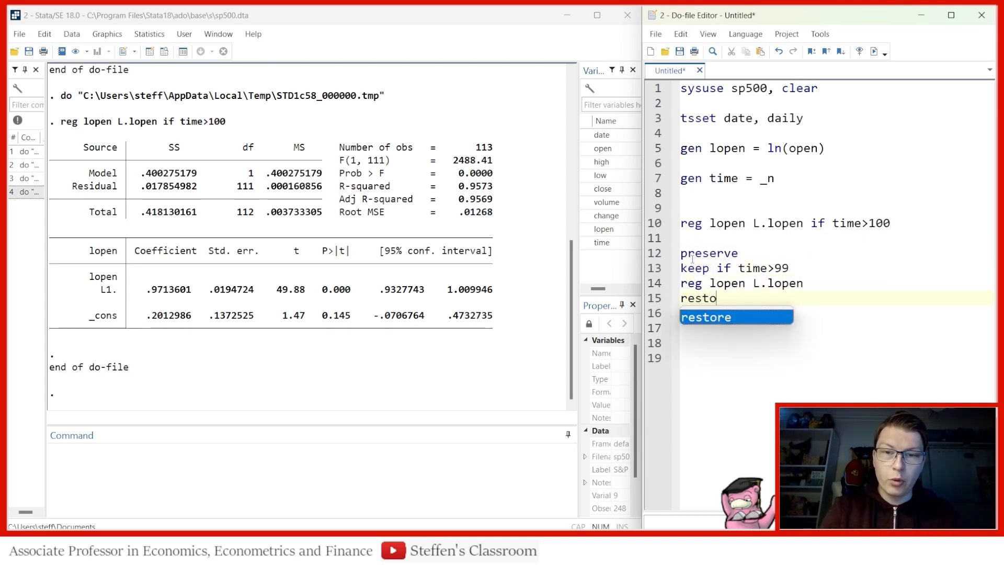
pyautogui.write('re')
pyautogui.press('Escape')
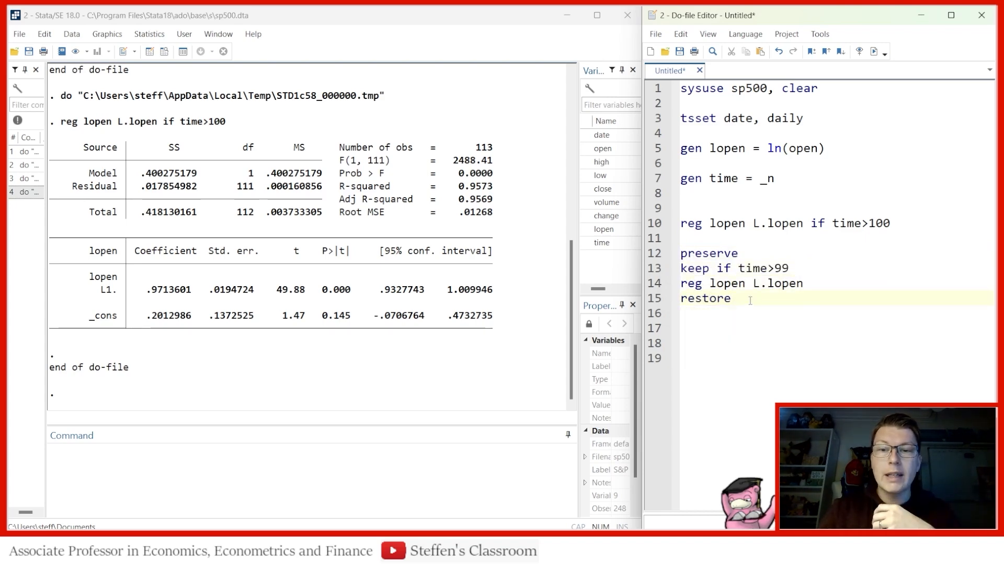
# - Run the block from preserve to restore on lines 12 to 15
pyautogui.hotkey('shift', 'Up')
pyautogui.hotkey('shift', 'Up')
pyautogui.hotkey('shift', 'Up')
pyautogui.hotkey('shift', 'Home')
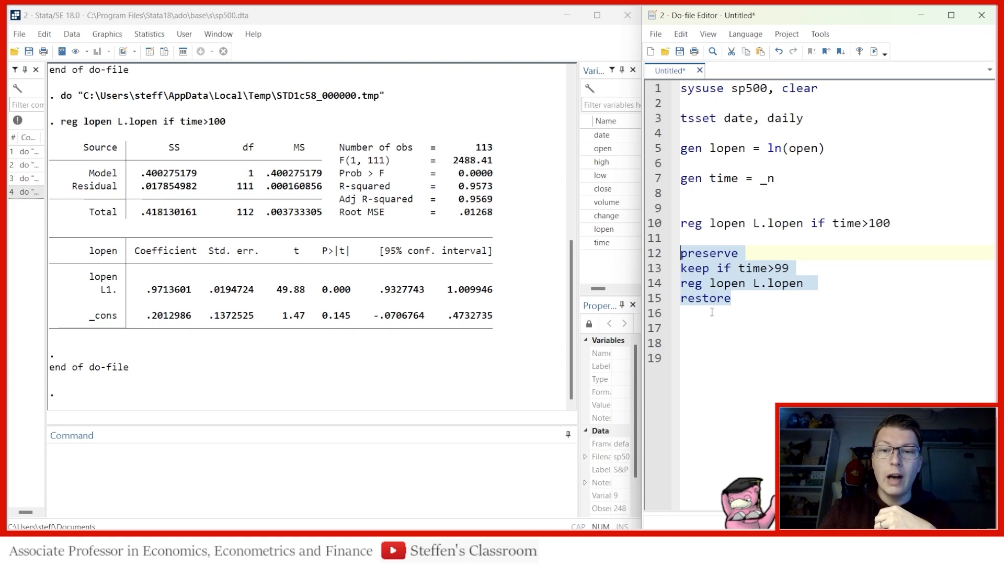
pyautogui.click(874, 52)
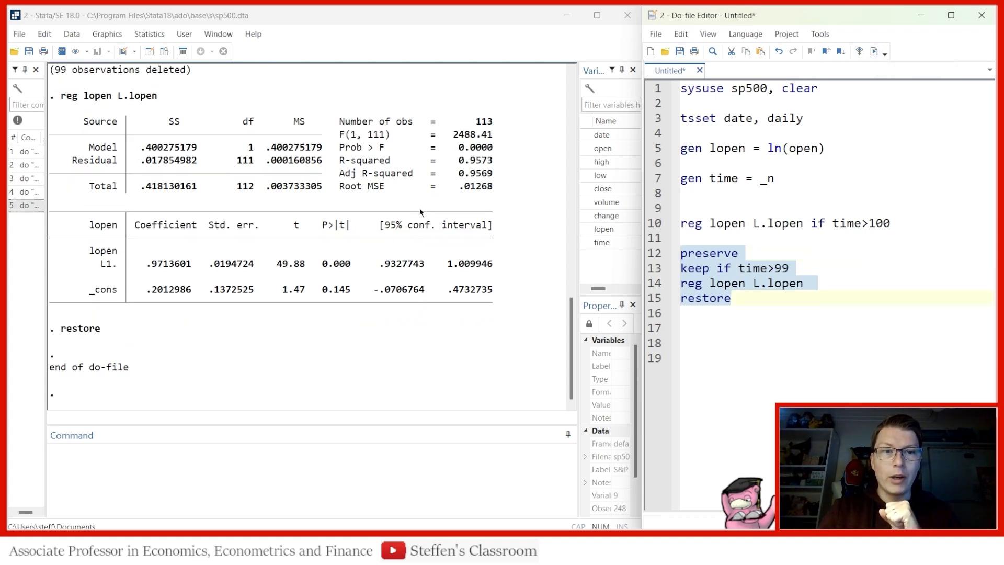
# - Add a long run of blank lines below the restore command to make room for more code
pyautogui.click(773, 293)
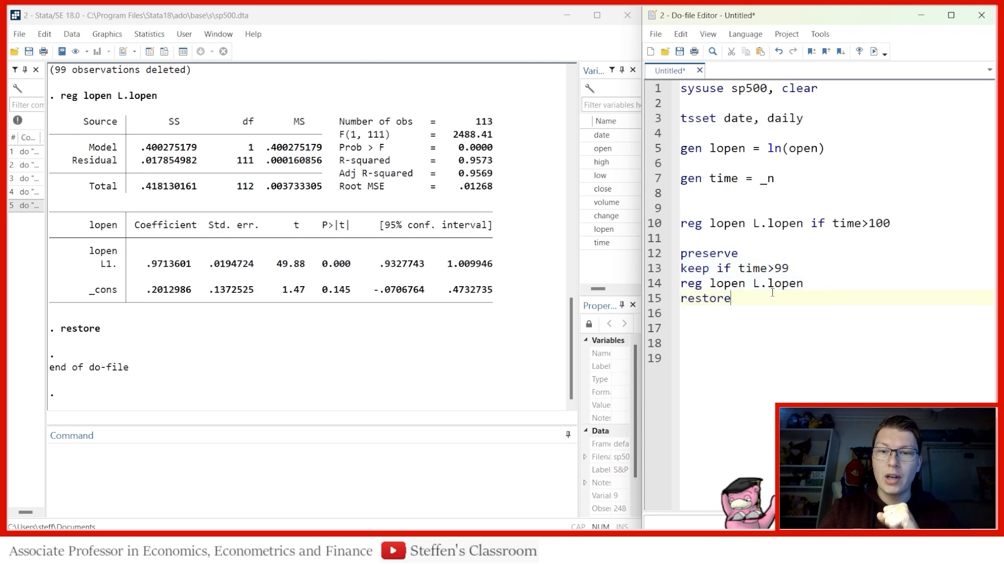
pyautogui.press('Return')
pyautogui.press('Return')
pyautogui.press('Return')
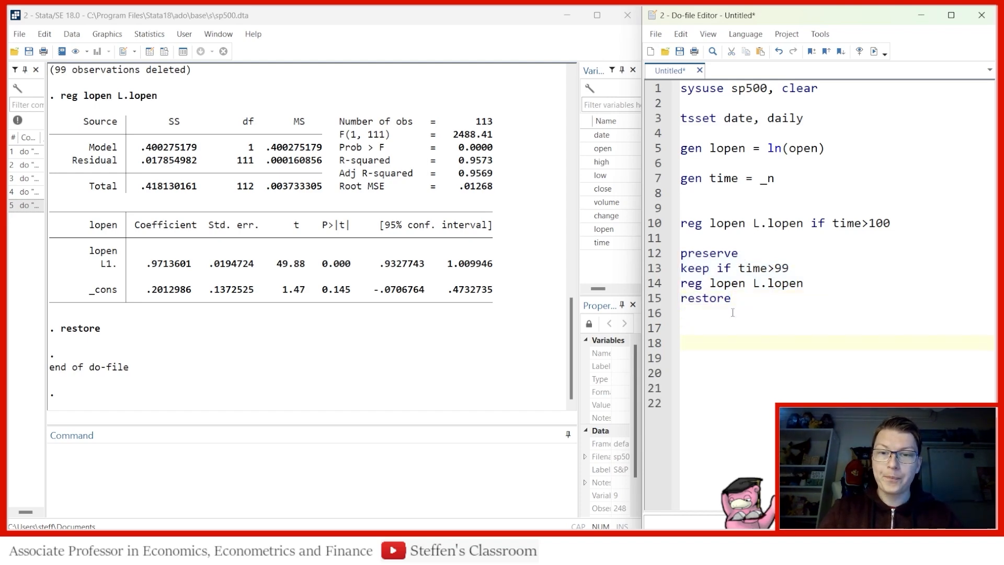
pyautogui.press('Return')
pyautogui.press('Return')
pyautogui.press('Return')
pyautogui.press('Return')
pyautogui.press('Return')
pyautogui.press('Return')
pyautogui.press('Return')
pyautogui.press('Return')
pyautogui.press('Return')
pyautogui.press('Return')
pyautogui.press('Return')
pyautogui.press('Return')
pyautogui.press('Return')
pyautogui.press('Return')
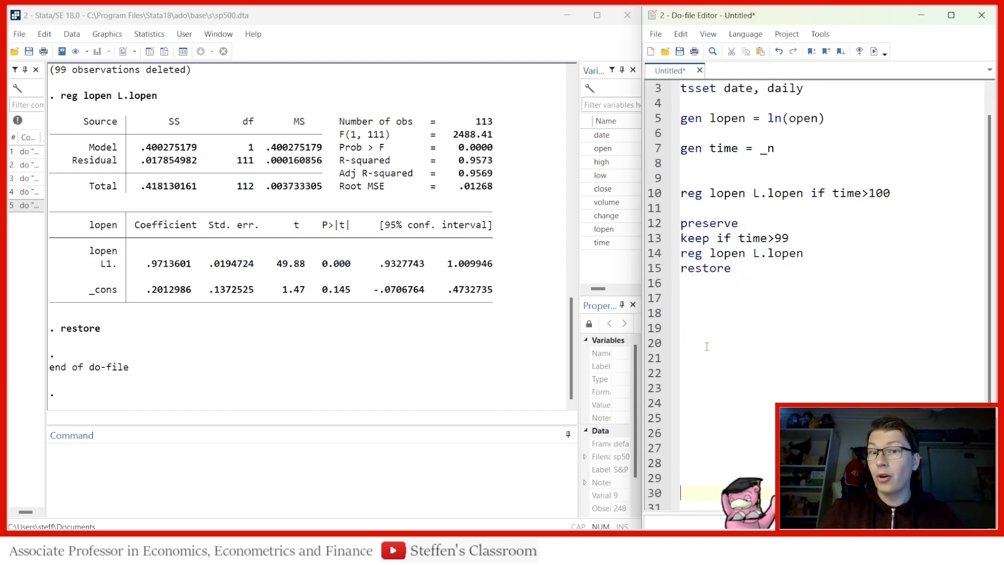
pyautogui.press('Return')
pyautogui.press('Return')
pyautogui.scroll(2, 710, 246)
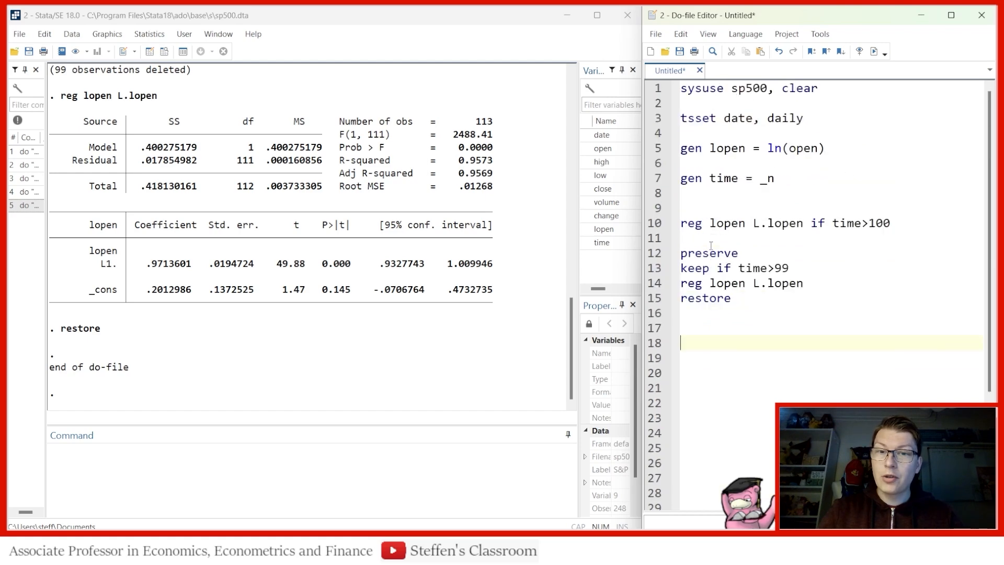
# - Write the regression "reg lopen L.lopen in 101/248" on line 17 of the do-file
pyautogui.click(698, 327)
pyautogui.scroll(-1, 699, 326)
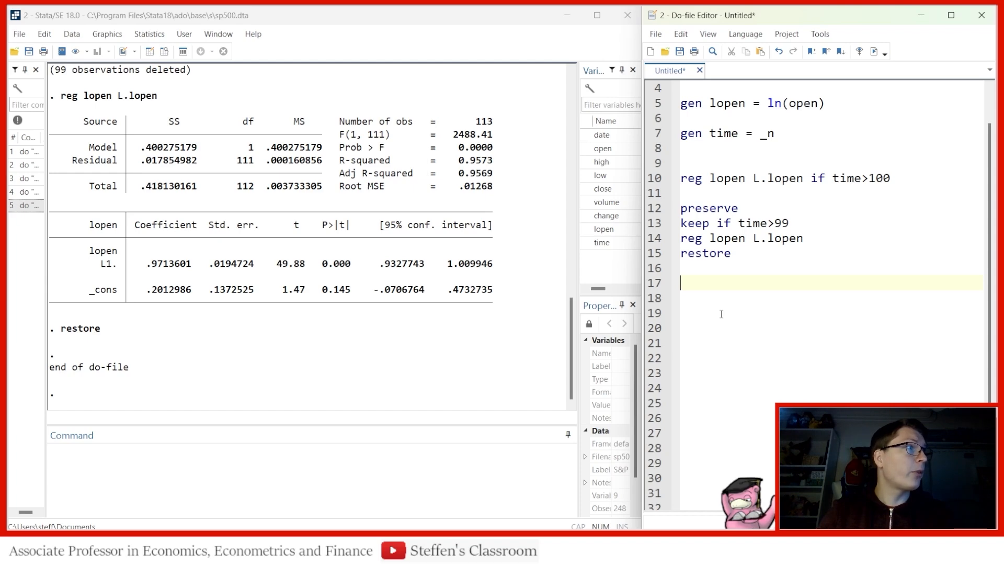
pyautogui.hotkey('ctrl', 'v')
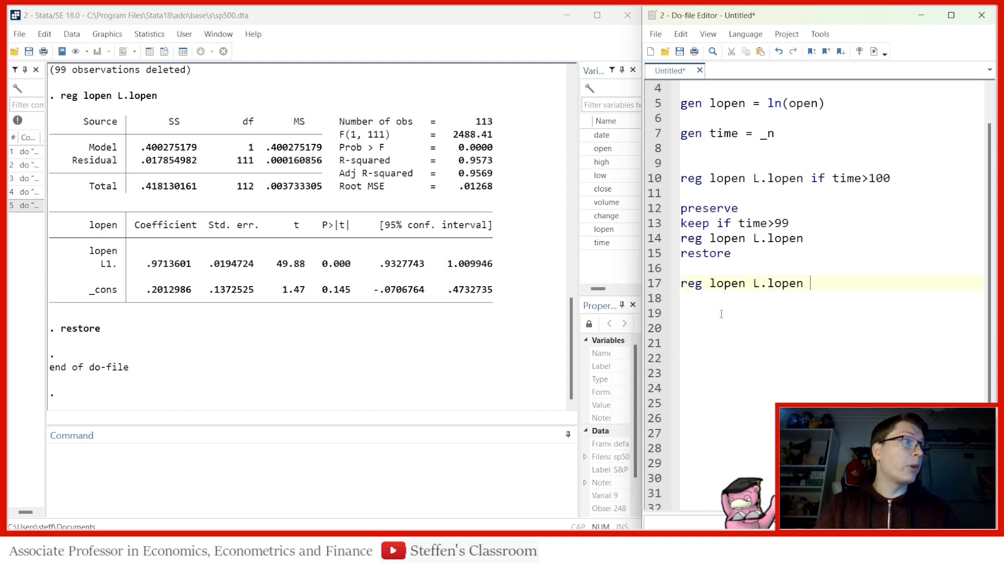
pyautogui.write('in')
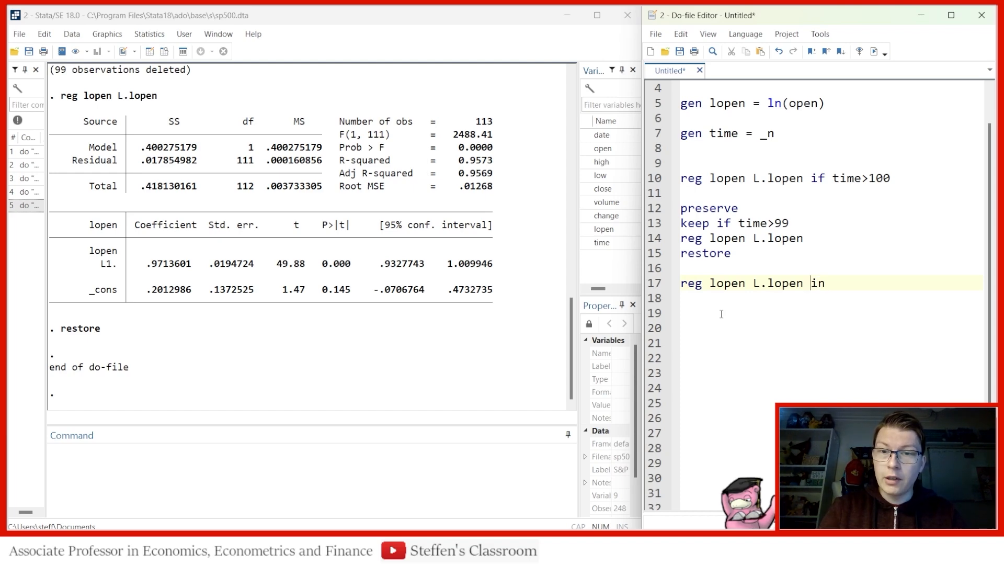
pyautogui.press('BackSpace')
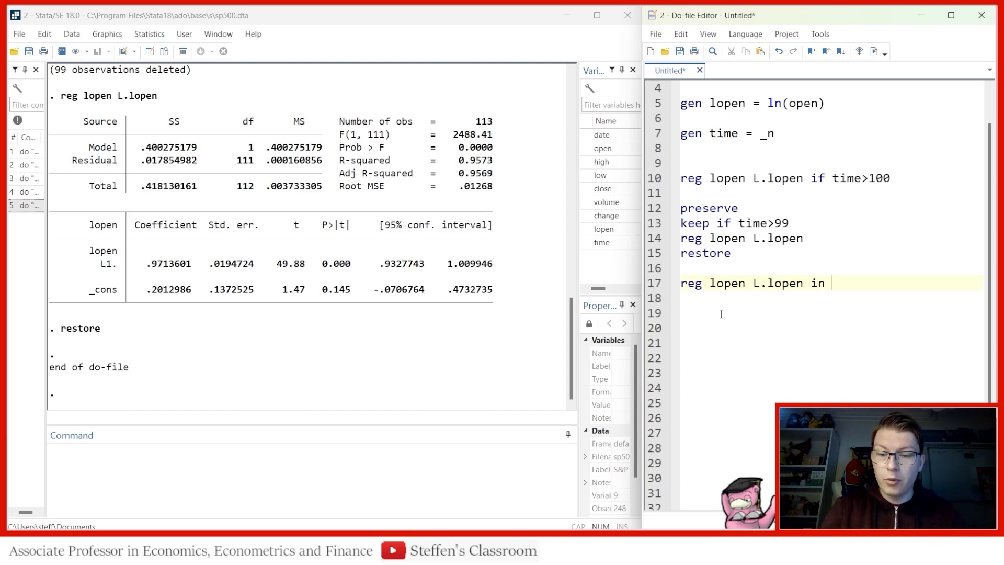
pyautogui.write('101/248')
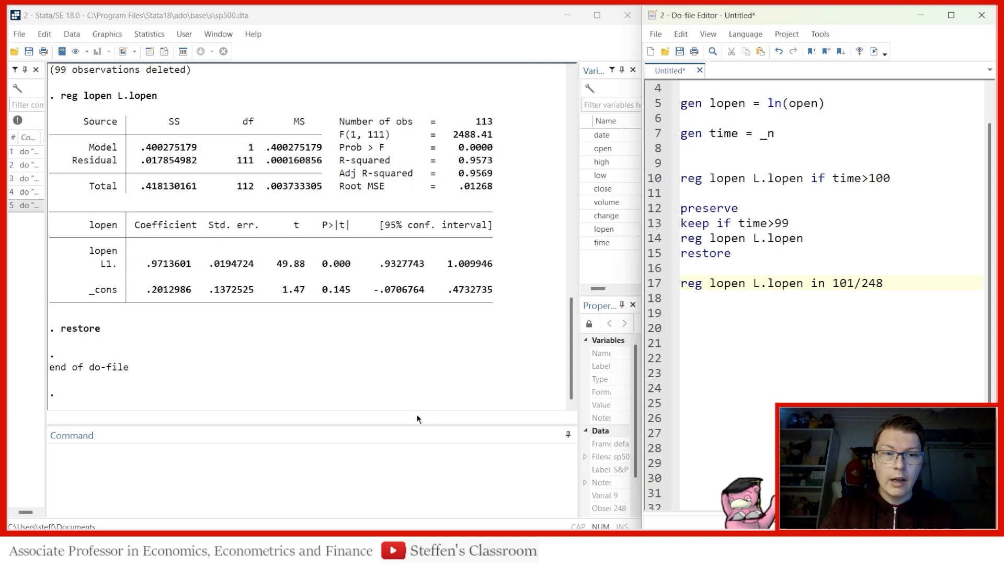
# - Check the number of observations in the dataset with the count command, outside the do-file
pyautogui.click(217, 478)
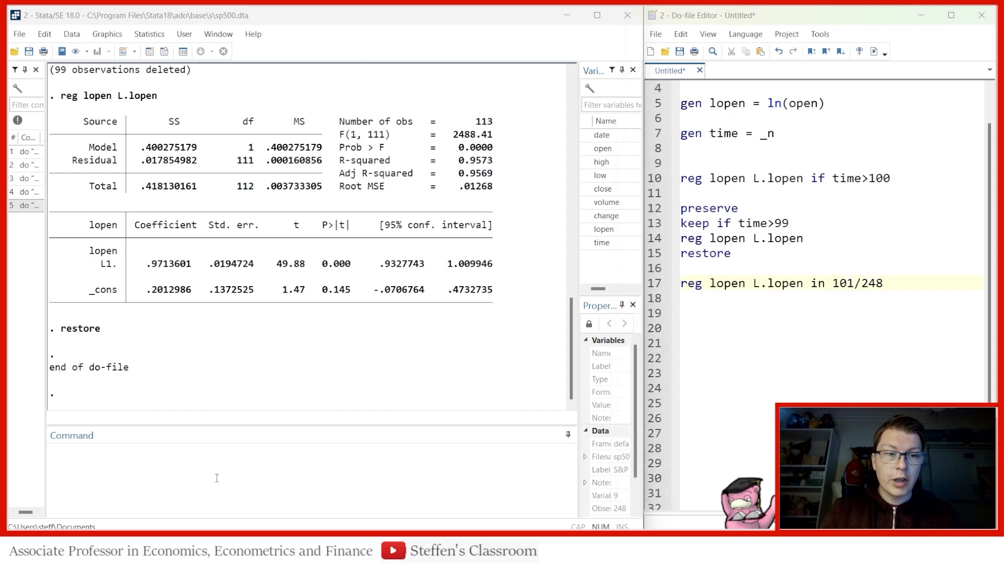
pyautogui.write('count')
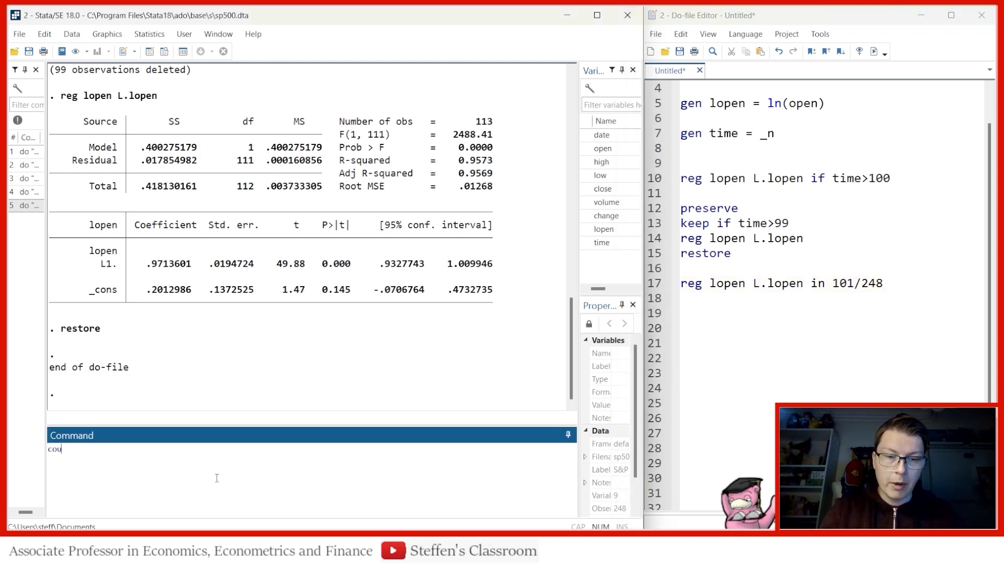
pyautogui.press('Return')
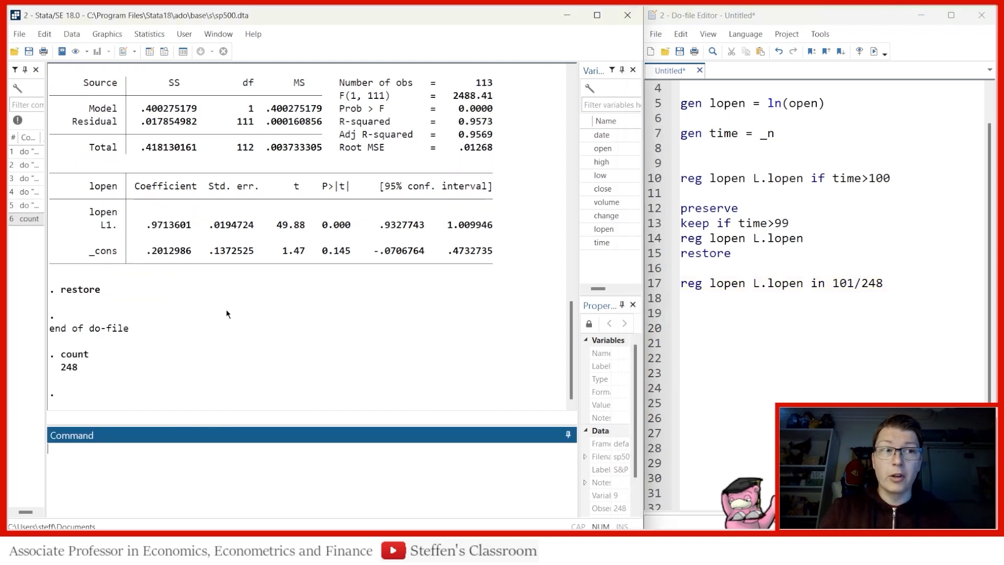
# - Run only the regression with the in 101/248 range on line 17
pyautogui.click(898, 281)
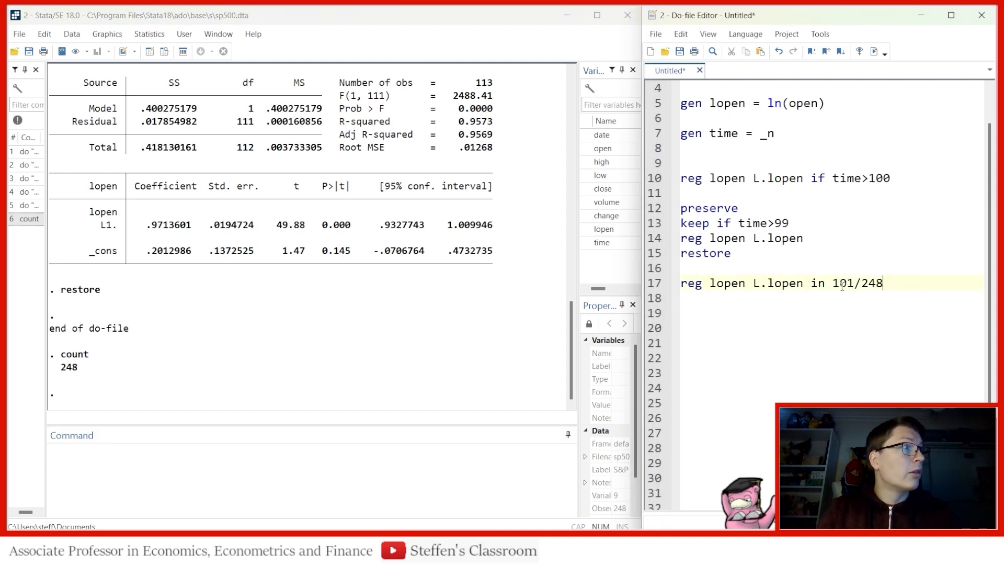
pyautogui.click(650, 285)
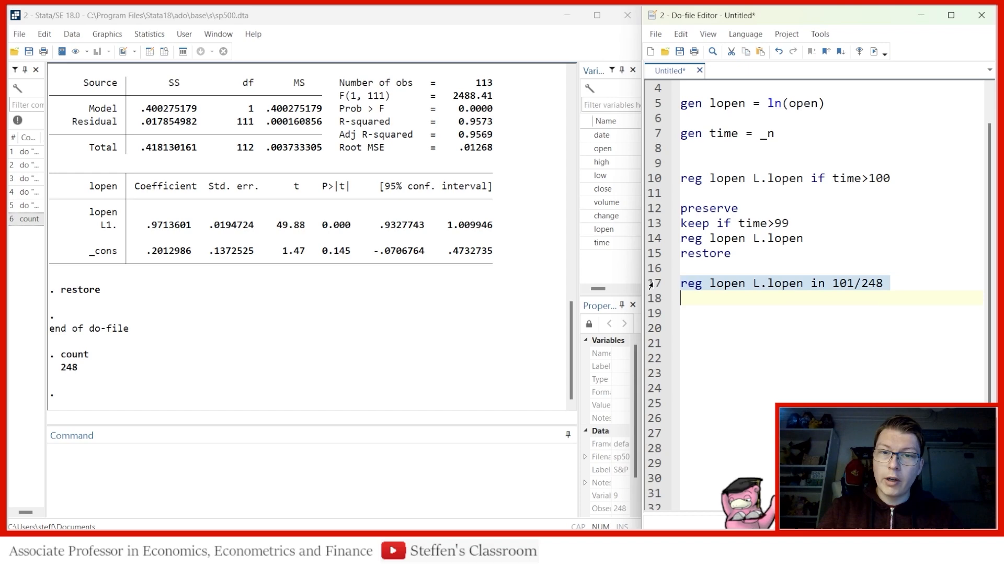
pyautogui.click(873, 51)
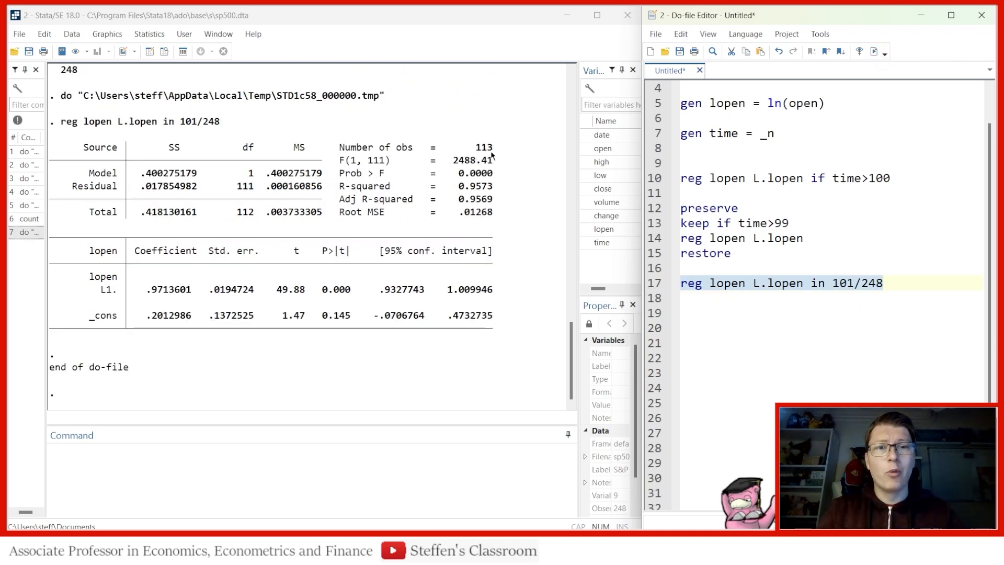
# - Begin another restricted regression on line 19 of the do-file with "reg lopen L.lopen if"
pyautogui.click(683, 314)
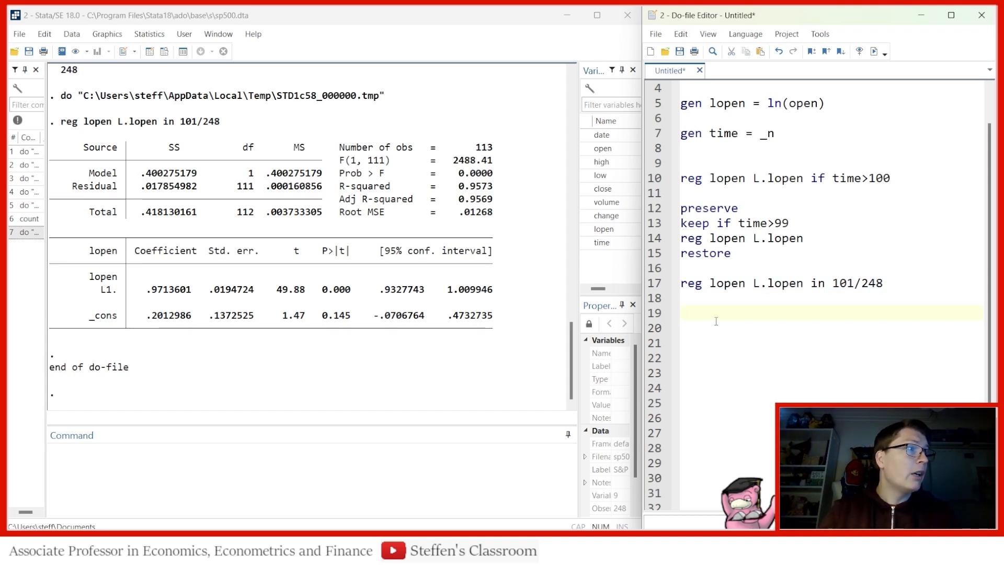
pyautogui.write('reg lopen L.lopen if')
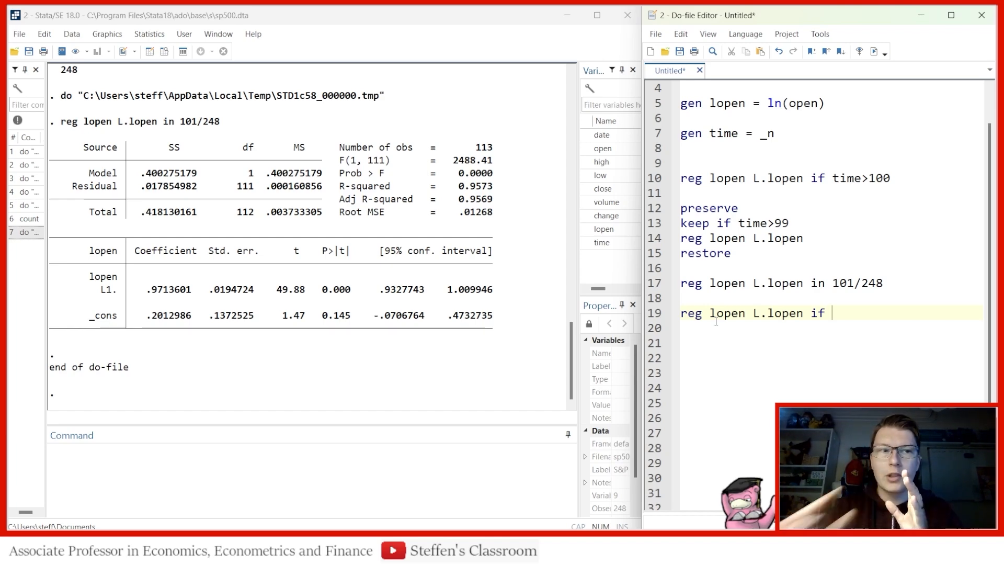
# - Browse the dataset to examine how the date variable is formatted, and minimize the data browser
pyautogui.click(164, 51)
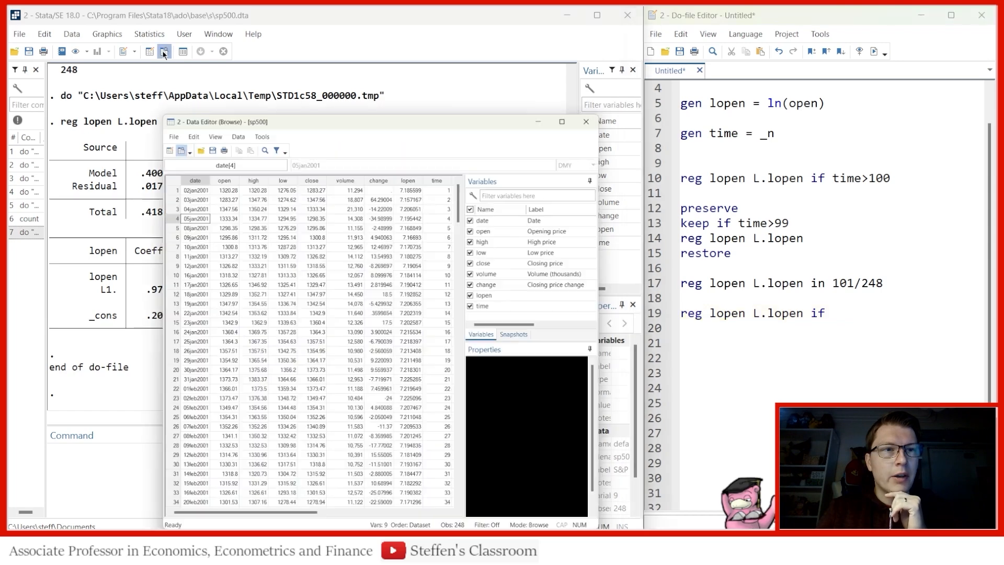
pyautogui.moveTo(92, 142); pyautogui.dragTo(92, 161)
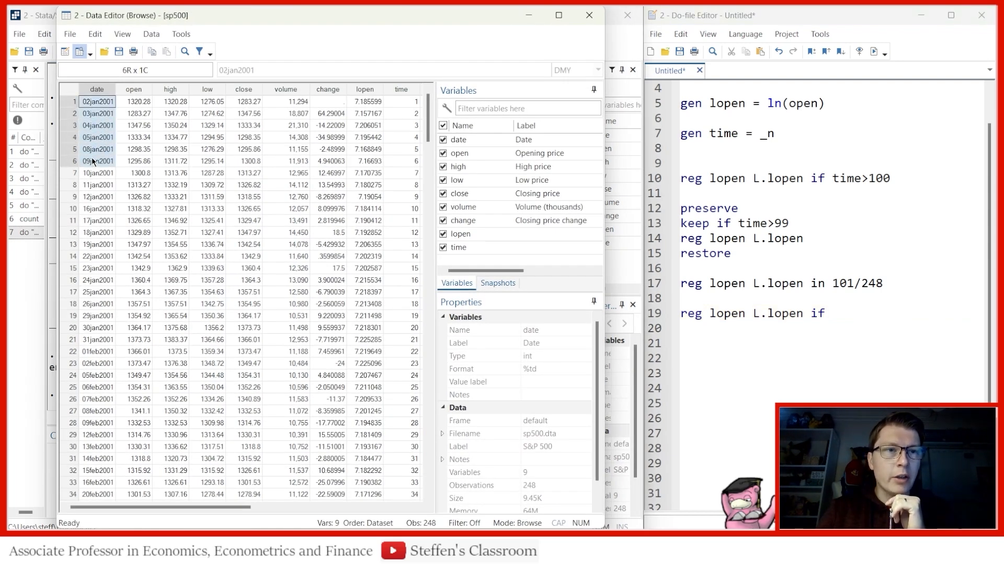
pyautogui.click(97, 128)
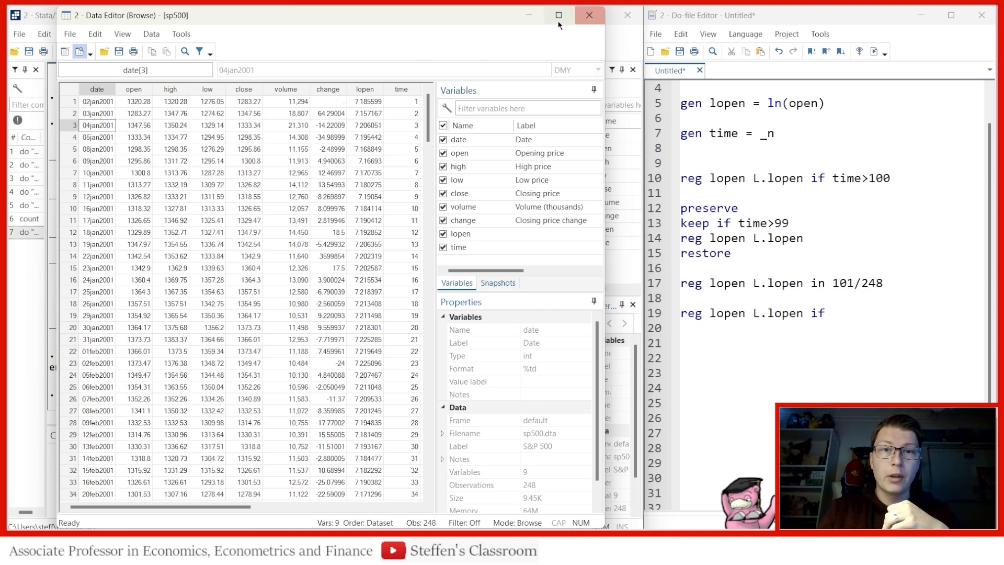
pyautogui.click(528, 21)
# - Complete the if condition on line 19 with "date>= td(25may2001)" and run that regression
pyautogui.click(846, 309)
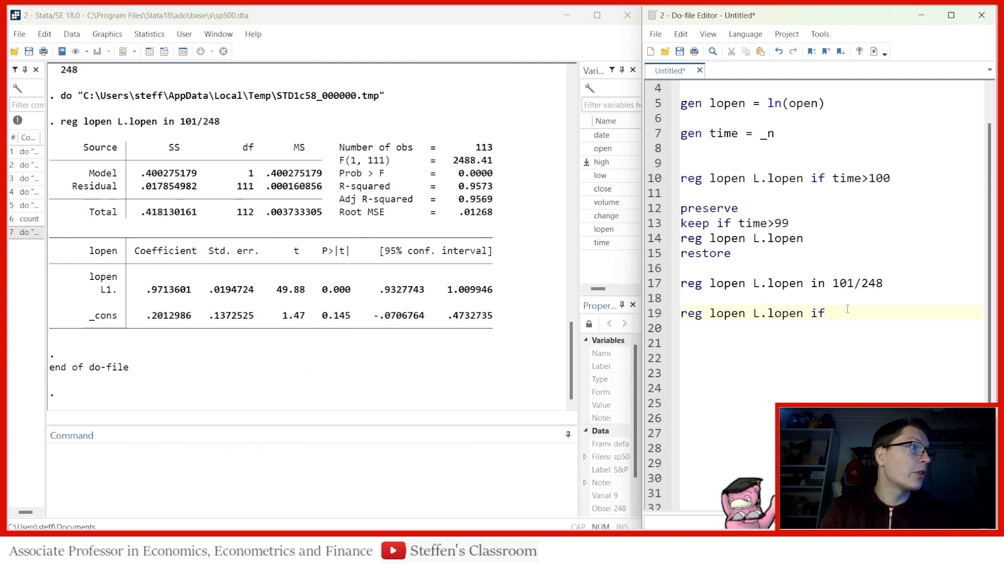
pyautogui.write('da')
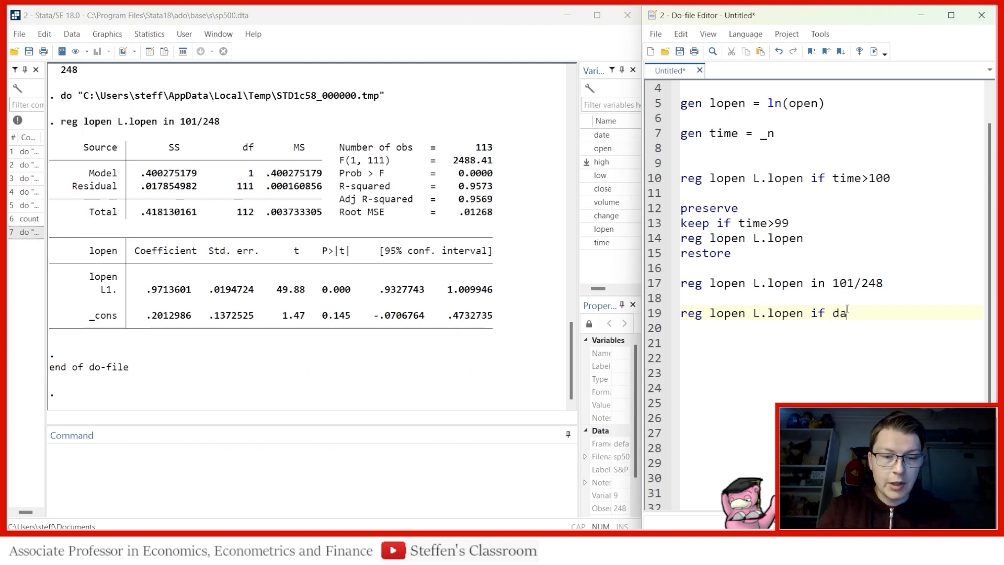
pyautogui.write('te>')
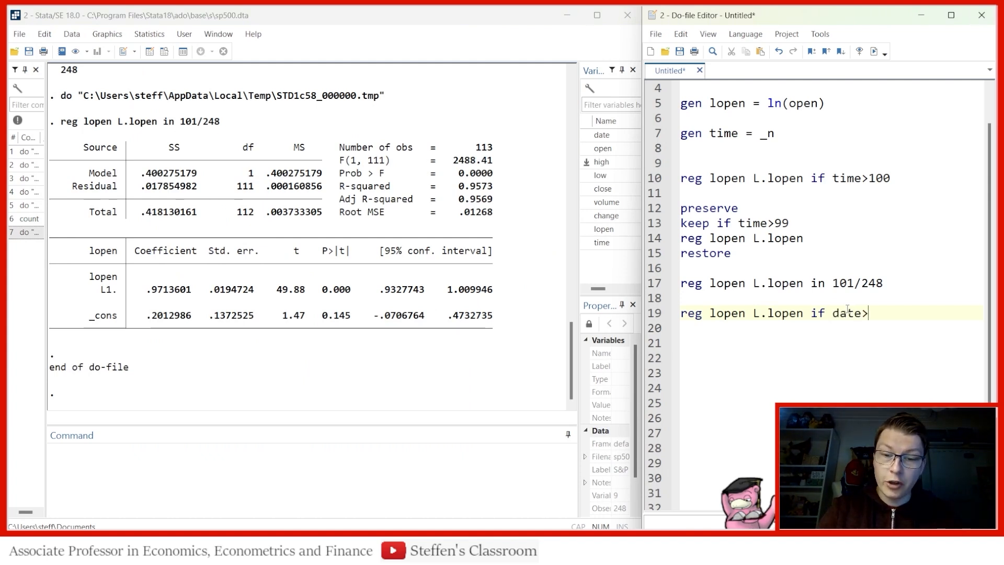
pyautogui.write('= ')
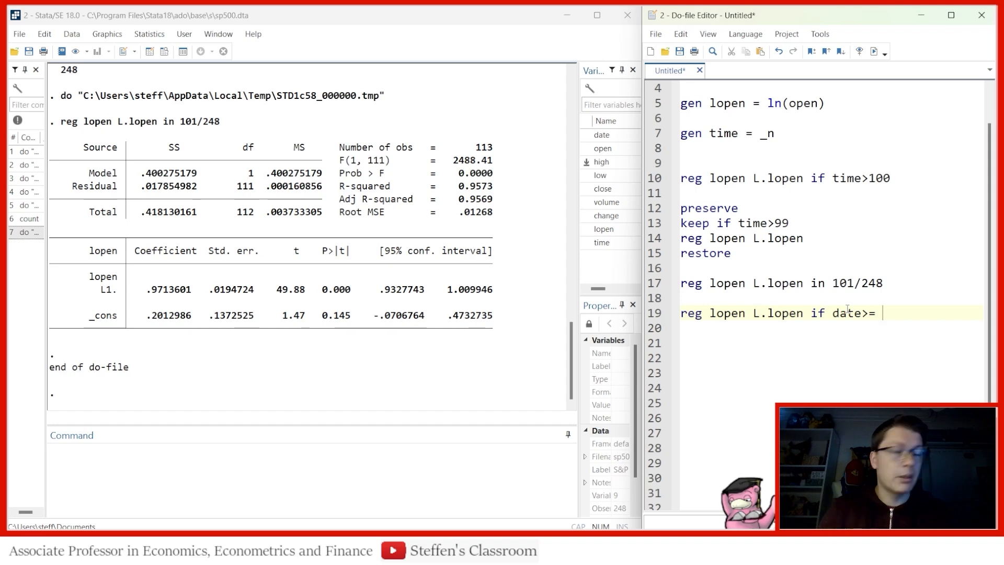
pyautogui.write('td()')
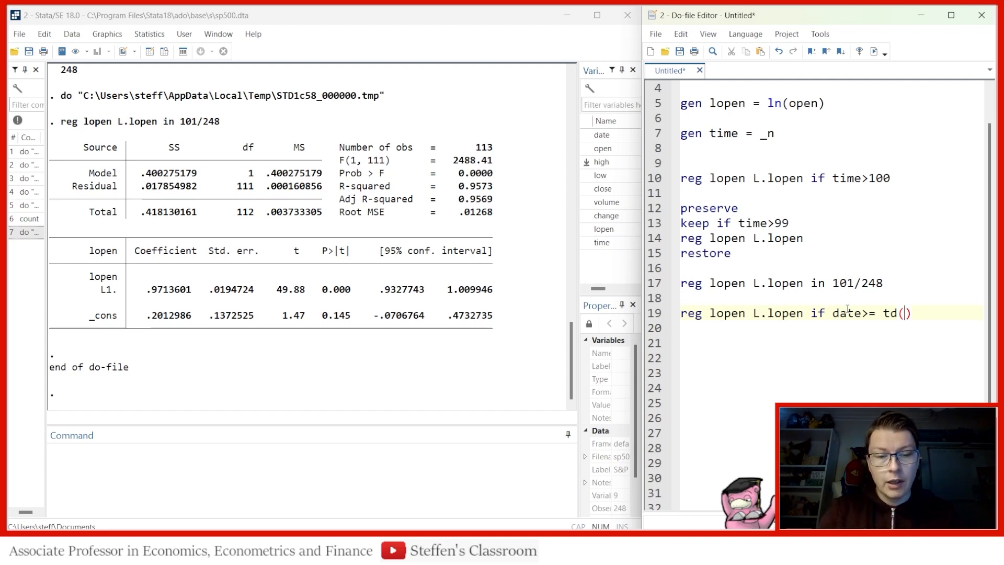
pyautogui.write('25may201')
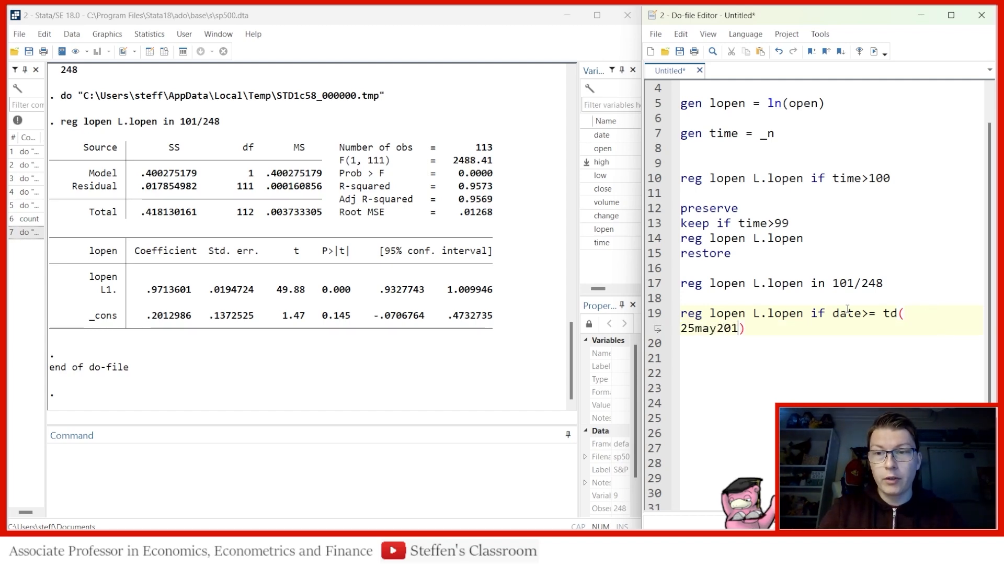
pyautogui.write('1')
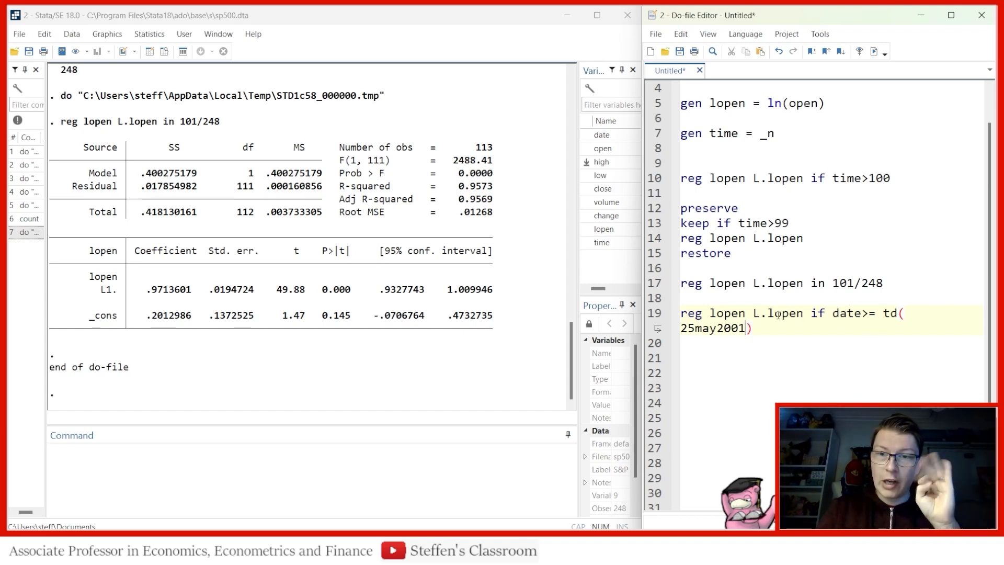
pyautogui.click(651, 313)
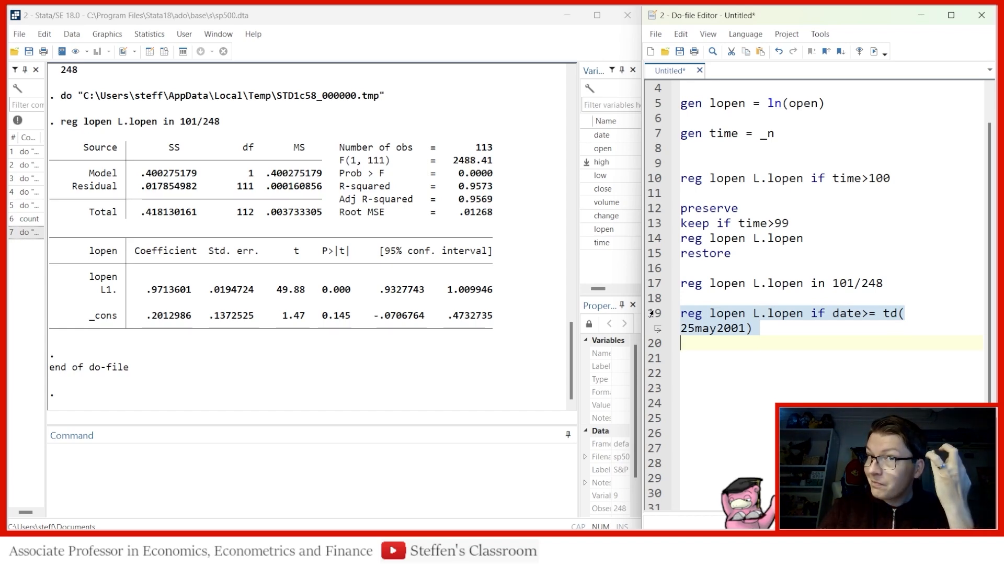
pyautogui.click(874, 51)
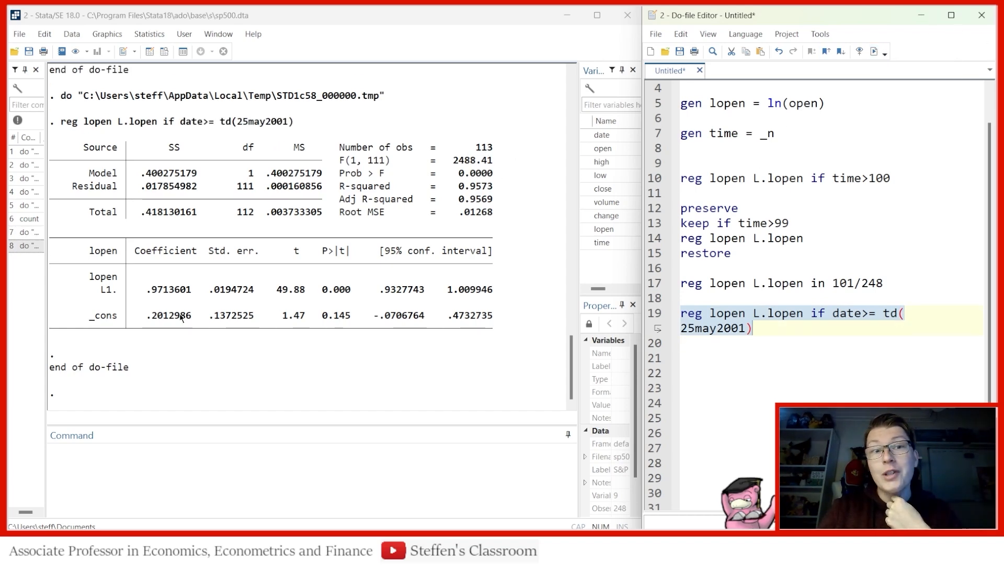
# - Begin a new regression on line 21 of the do-file with "reg lopen L.lopen if inrange(date"
pyautogui.click(776, 338)
pyautogui.press('Return')
pyautogui.press('Return')
pyautogui.press('Return')
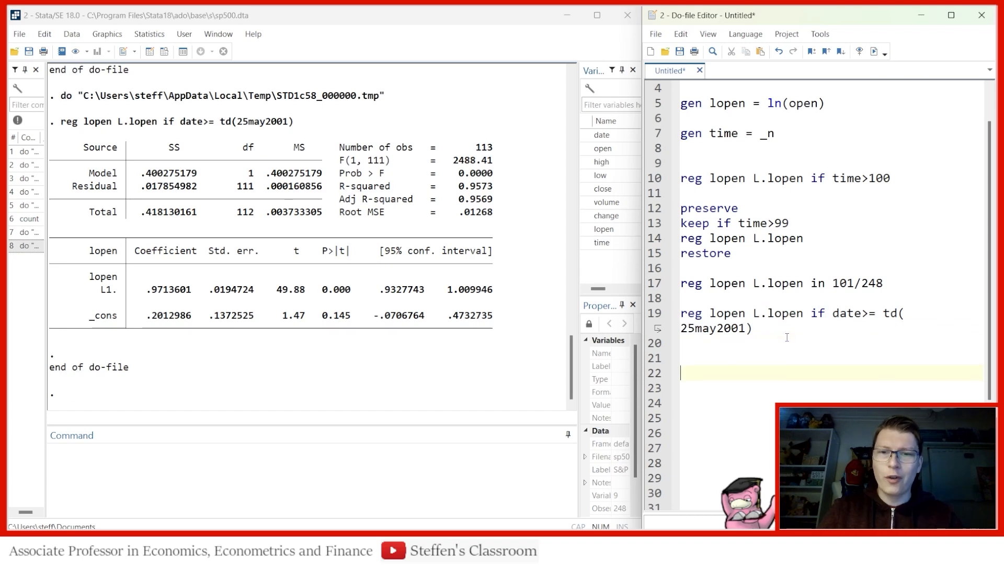
pyautogui.scroll(-3, 805, 309)
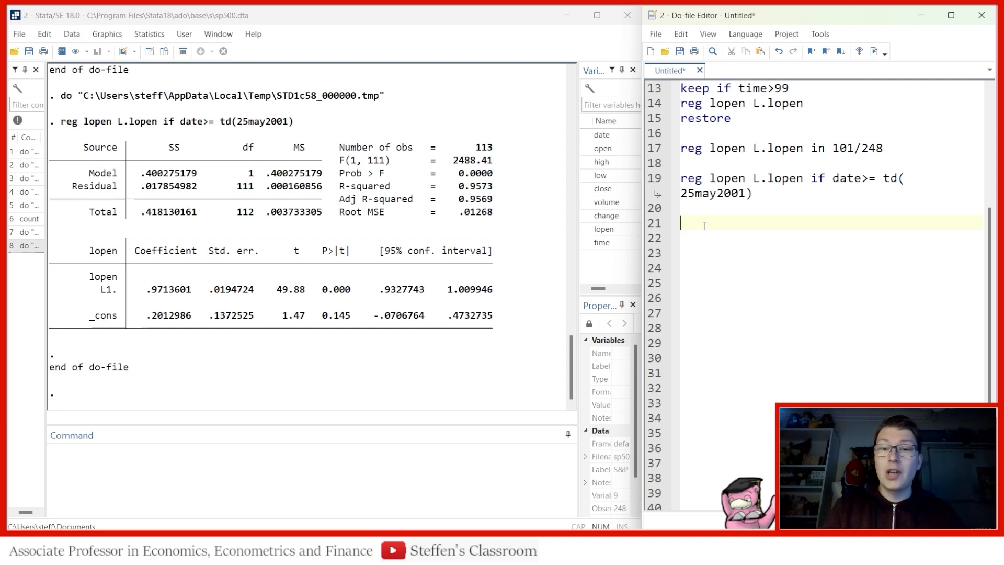
pyautogui.write('reg lopen L.lopen')
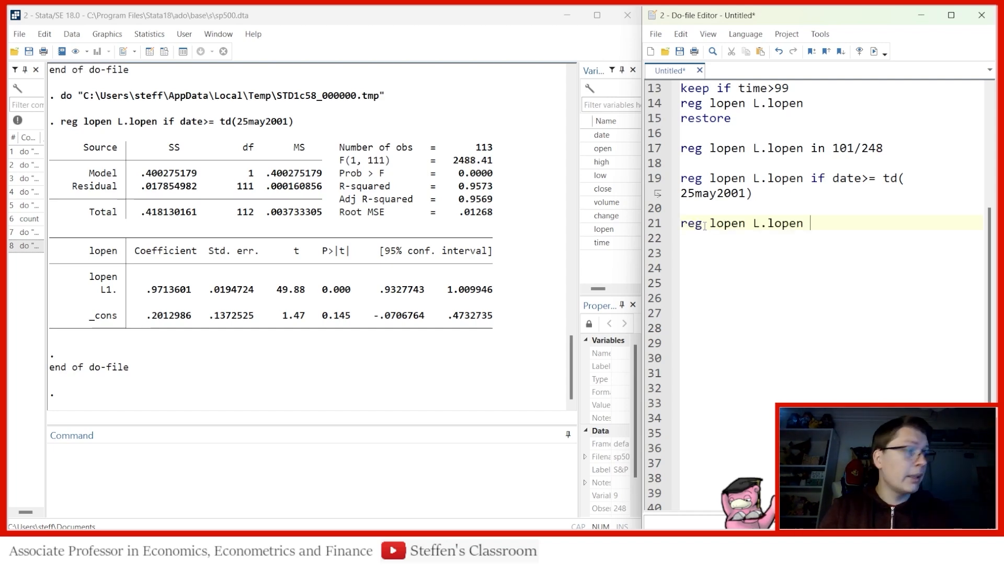
pyautogui.write('if inrange')
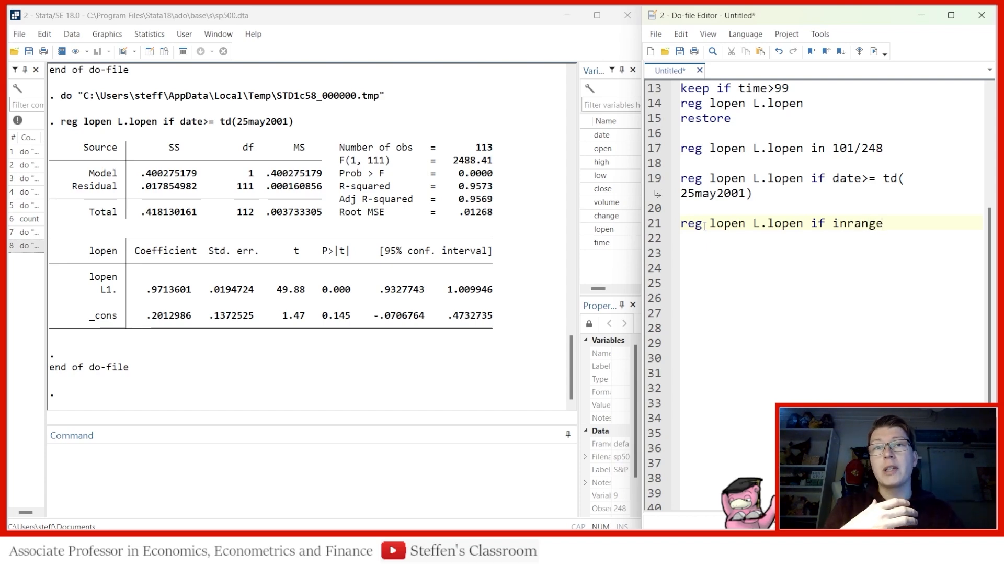
pyautogui.write('(')
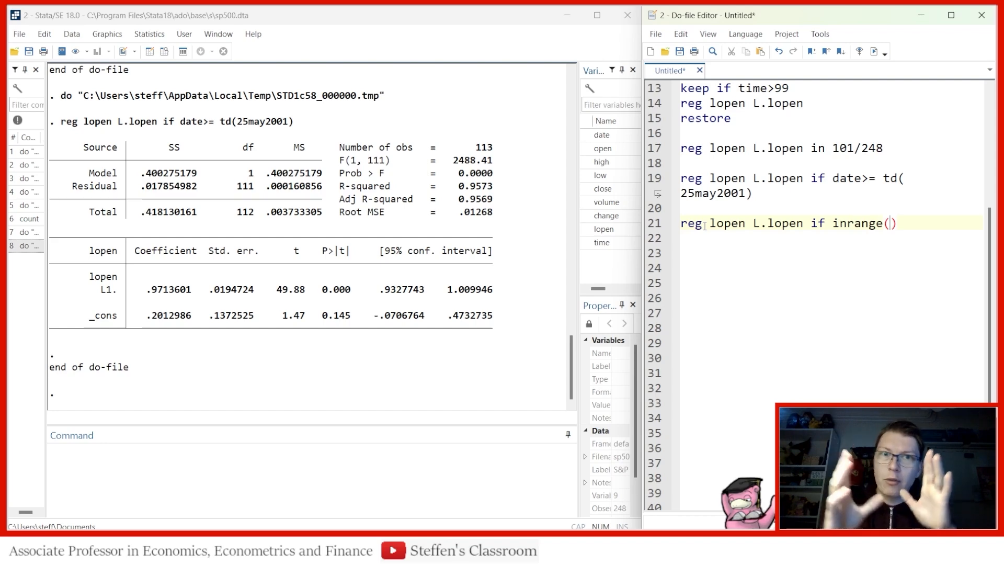
pyautogui.write('date')
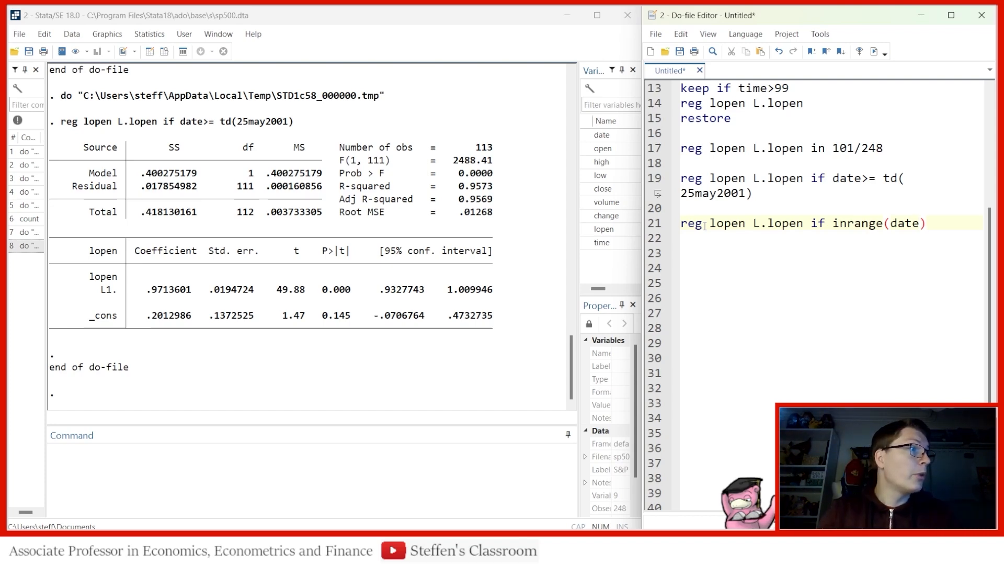
# - Complete line 21's inrange condition with the bounds td(25may2001) and td(31dec2001), and run only that regression
pyautogui.write(', td()')
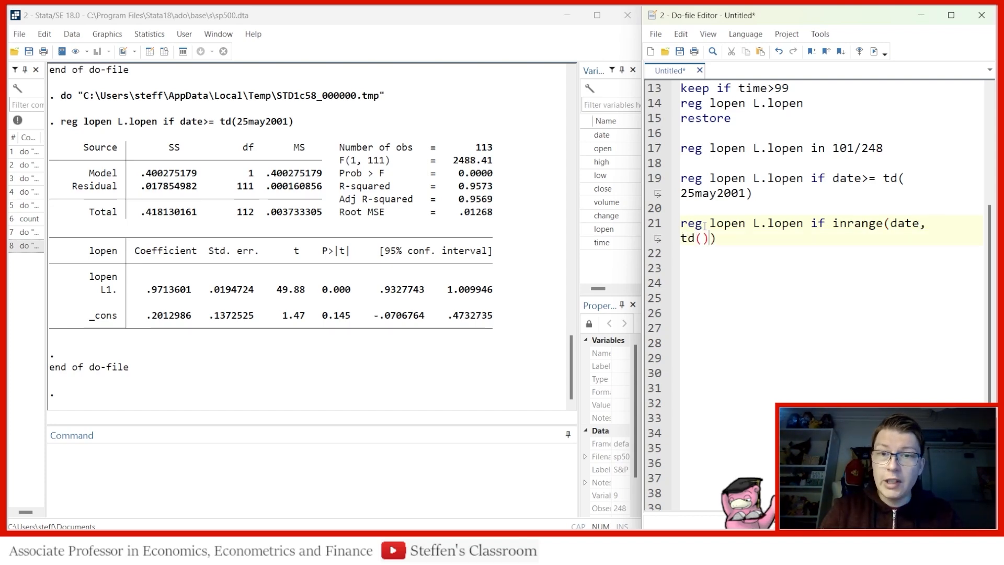
pyautogui.write('25may2')
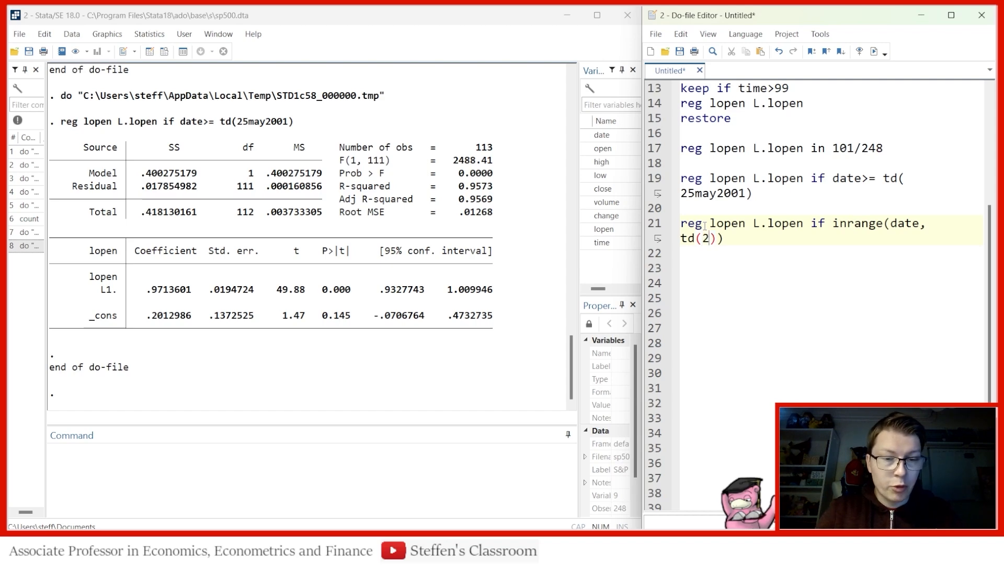
pyautogui.write('001)')
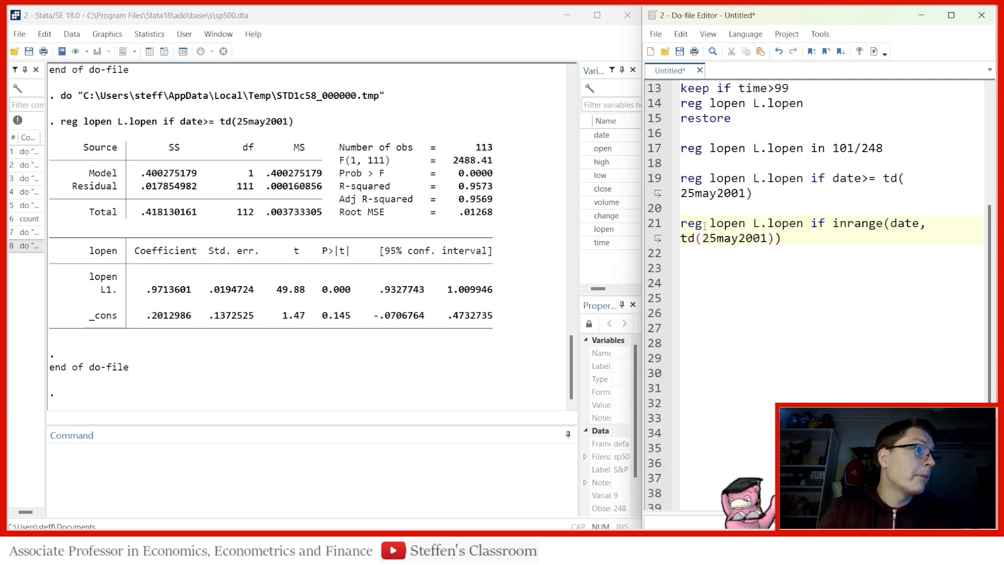
pyautogui.write(', td(')
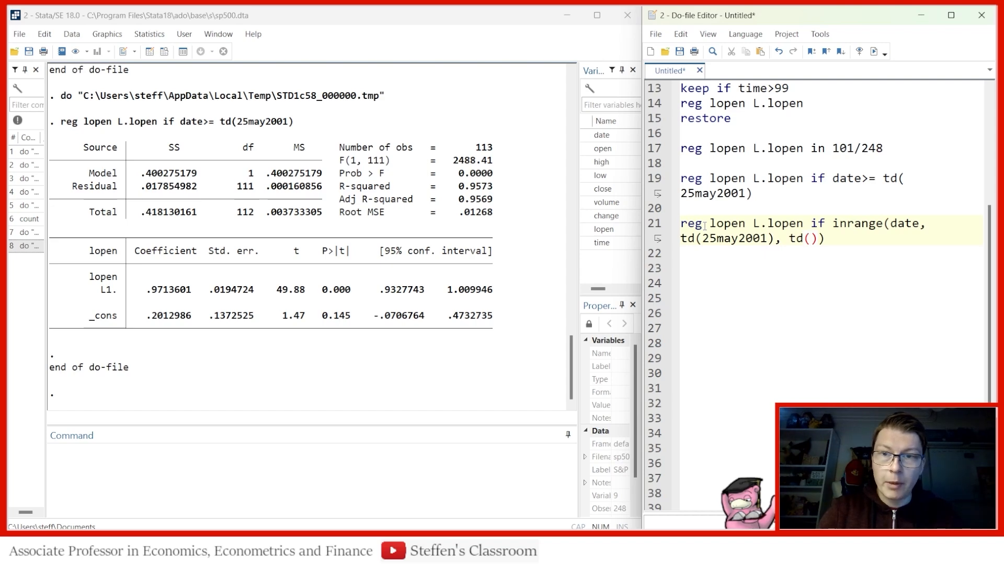
pyautogui.write('31dec2001')
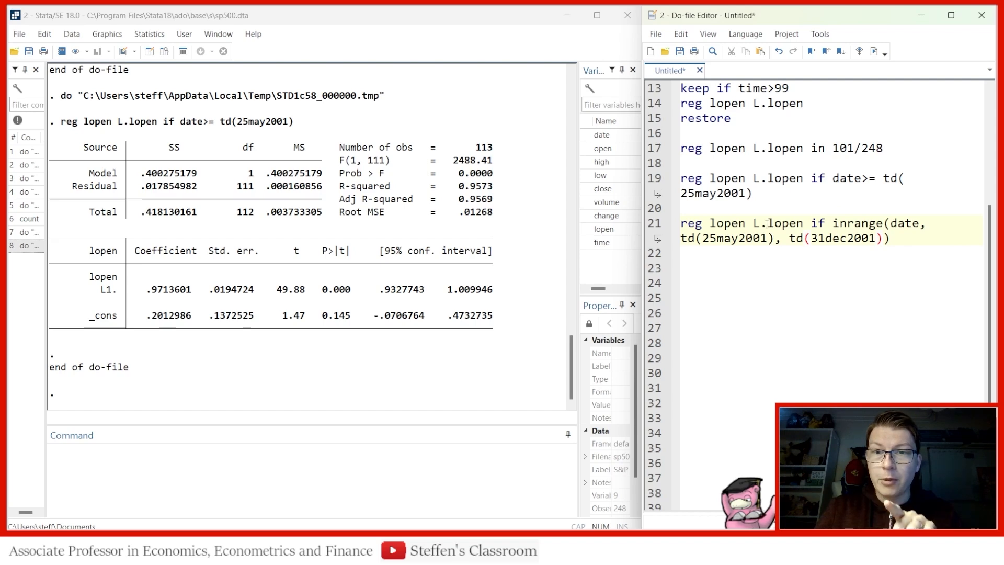
pyautogui.click(647, 225)
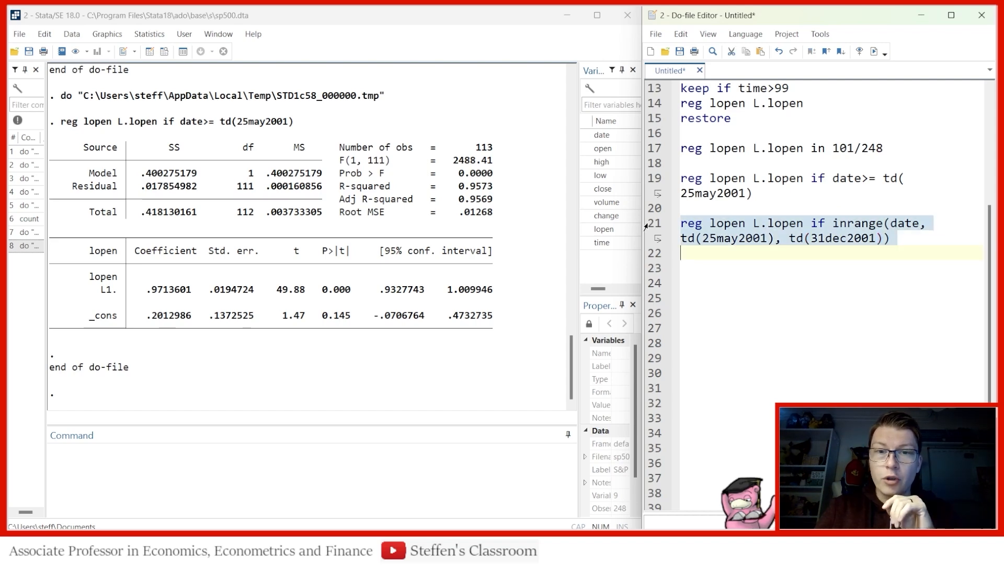
pyautogui.click(874, 51)
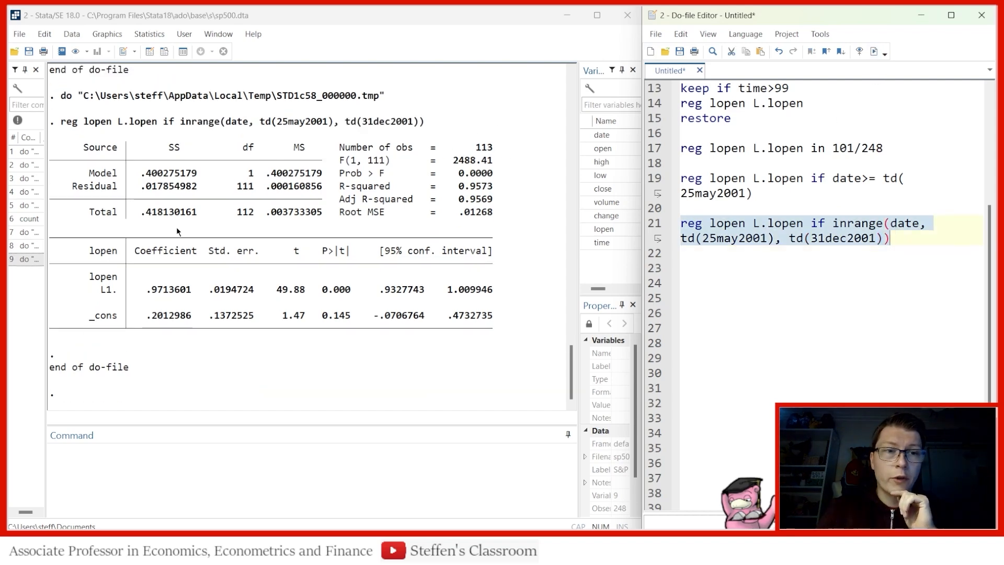
pyautogui.click(903, 237)
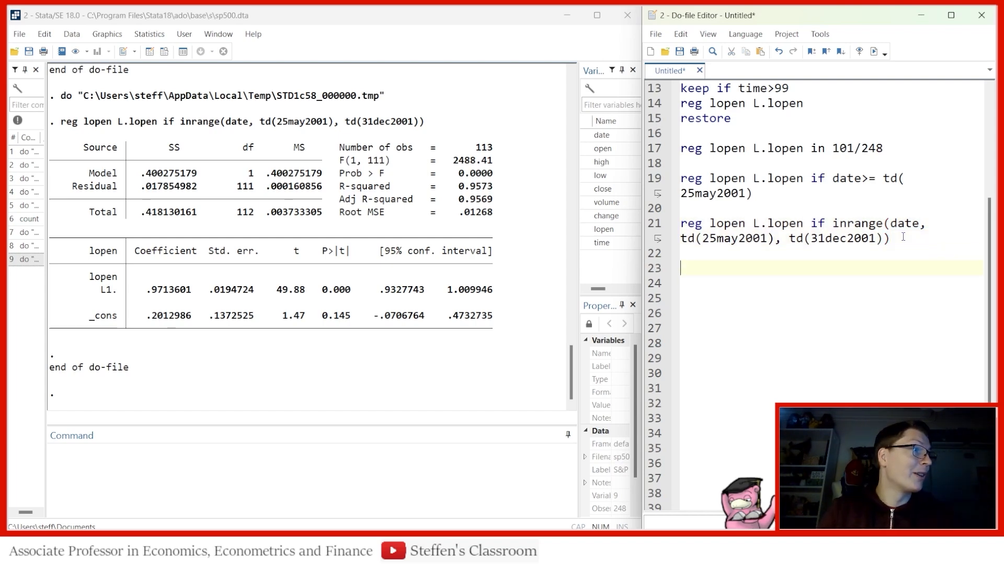
pyautogui.write('reg lopen L.lopen ')
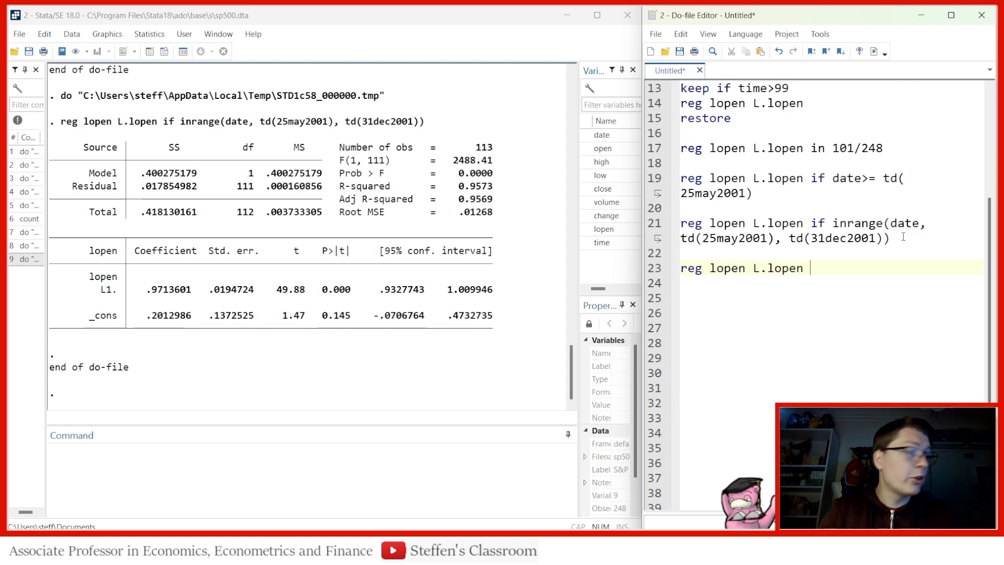
pyautogui.write('if inrange ')
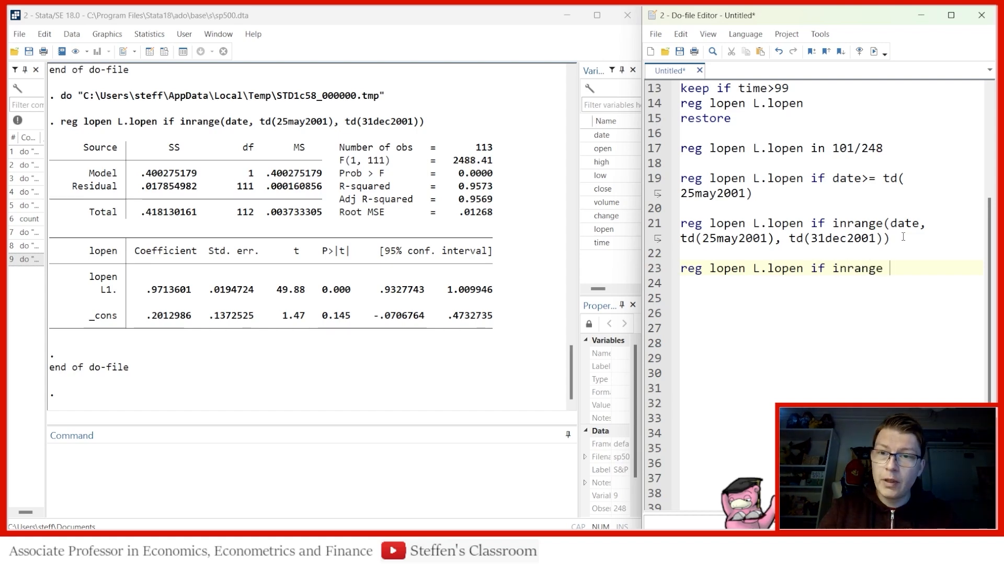
pyautogui.write('(')
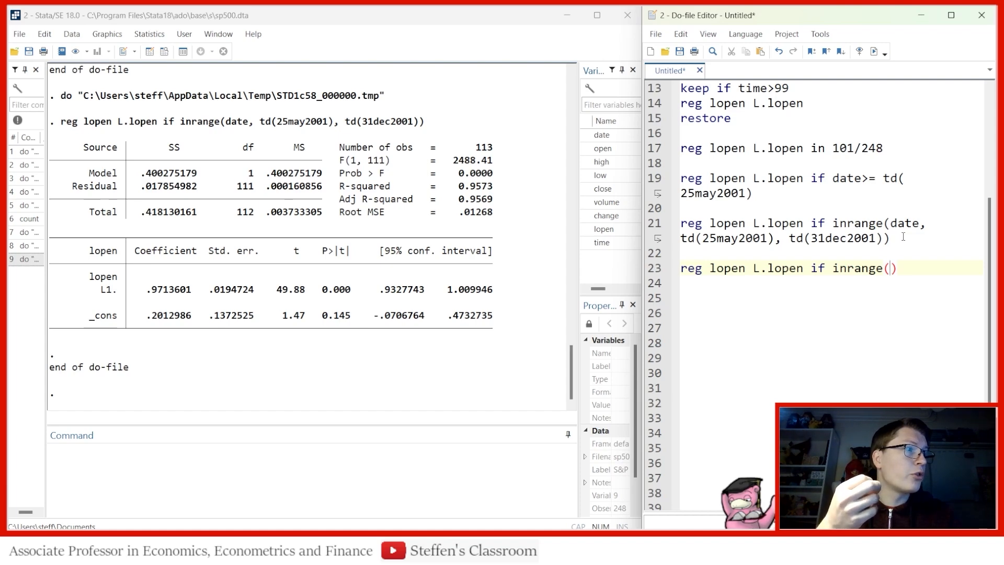
pyautogui.write('do')
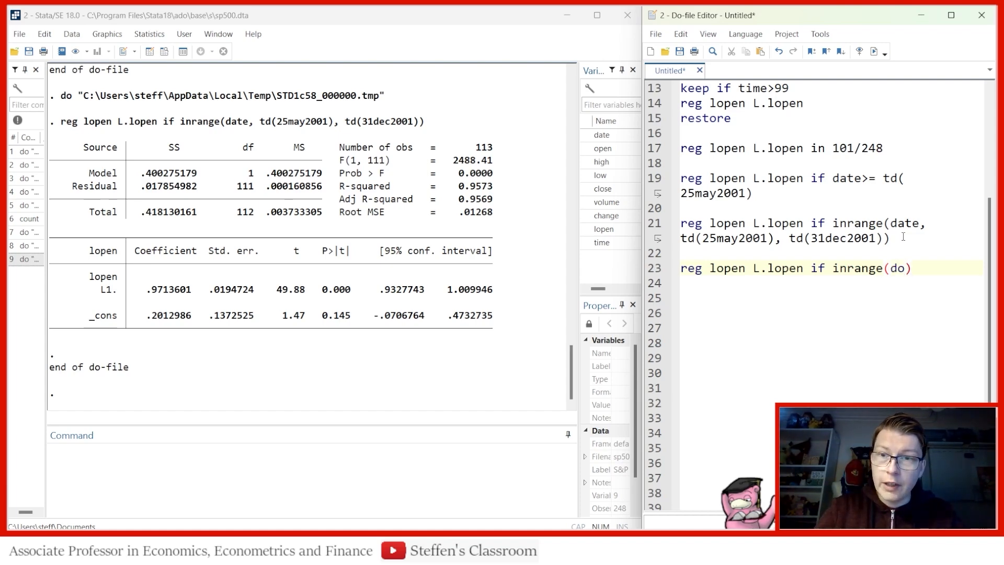
# - Copy the whole inrange regression from line 21 over the contents of line 23
pyautogui.moveTo(899, 237); pyautogui.dragTo(664, 220)
pyautogui.hotkey('ctrl', 'c')
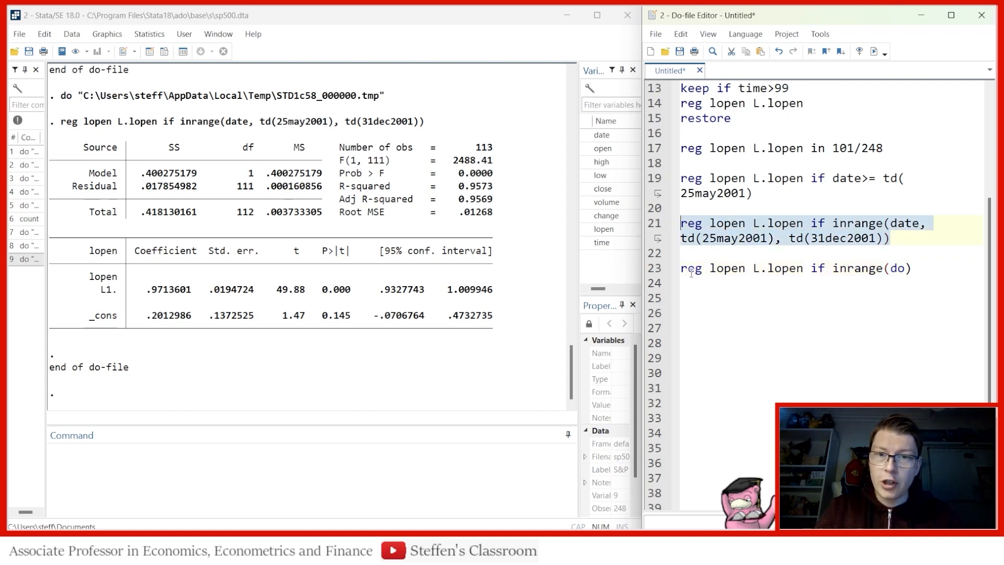
pyautogui.click(655, 272)
pyautogui.hotkey('ctrl', 'v')
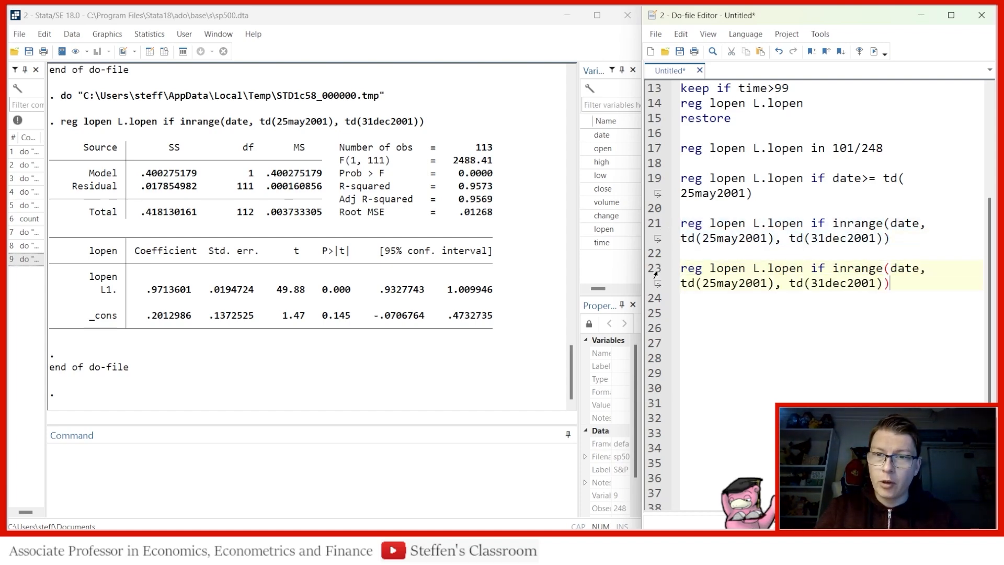
# - Wrap date in the dofd() function inside line 23's inrange condition and run only that regression
pyautogui.click(892, 268)
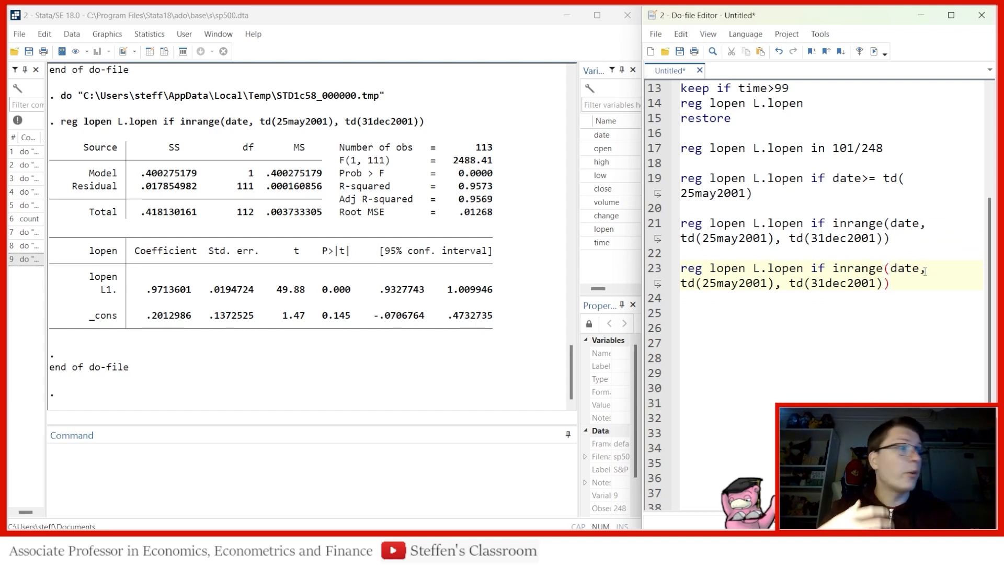
pyautogui.write('dofd')
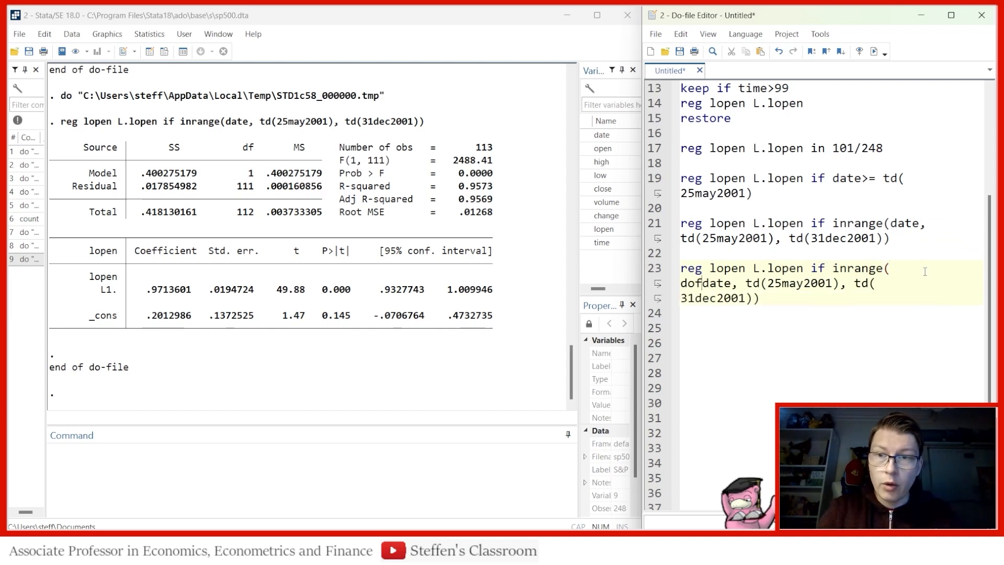
pyautogui.write('(date')
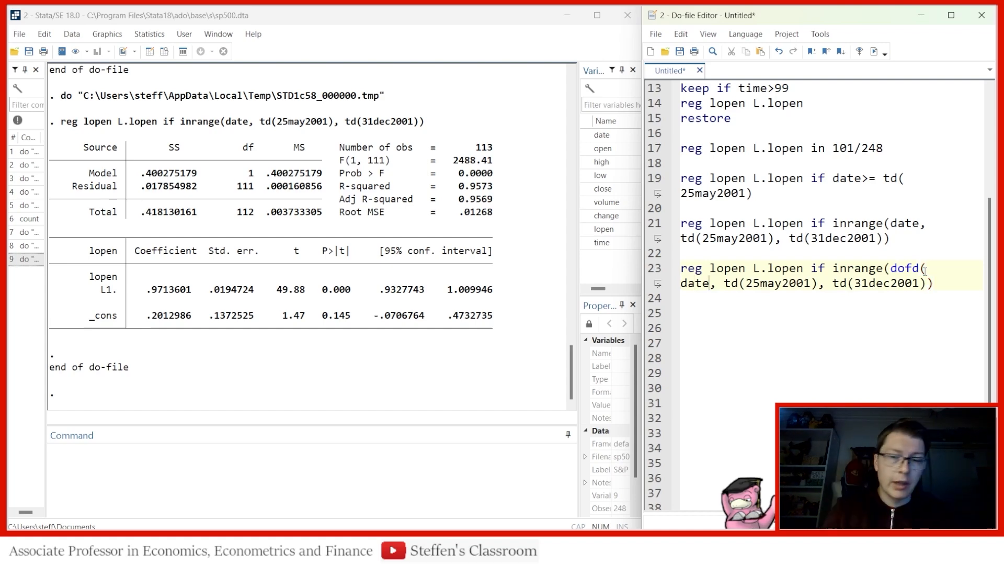
pyautogui.write(')')
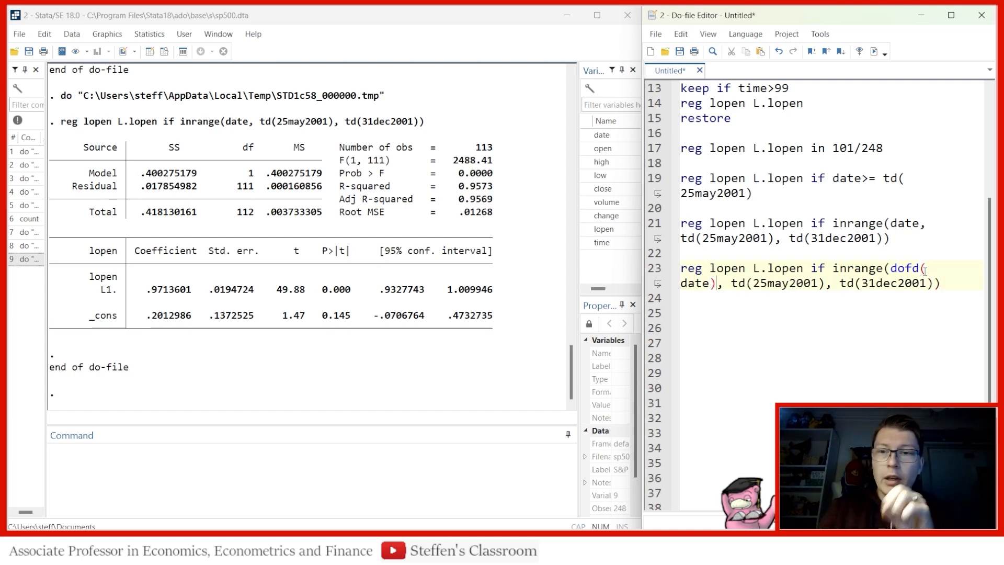
pyautogui.click(904, 267)
pyautogui.doubleClick(904, 268)
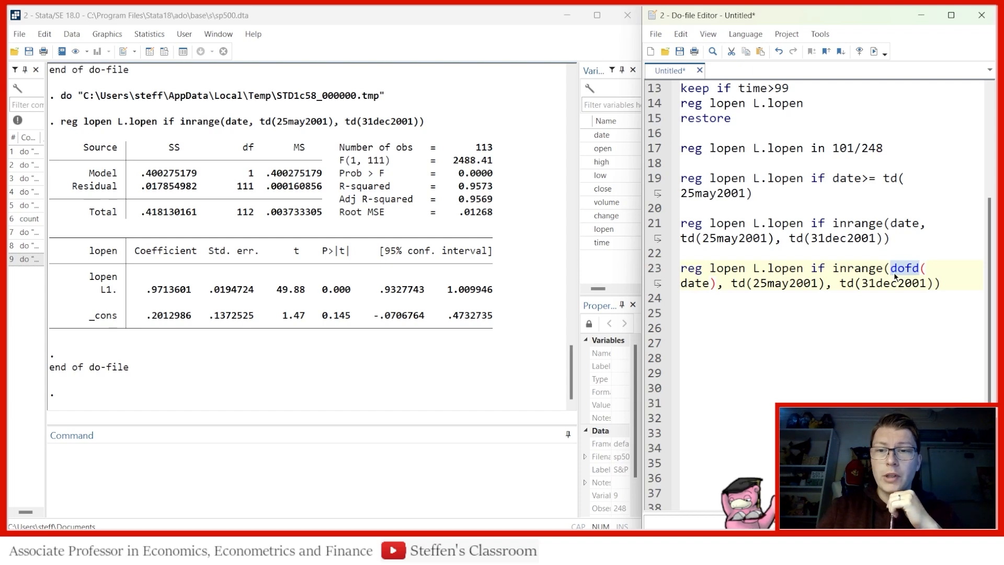
pyautogui.click(647, 273)
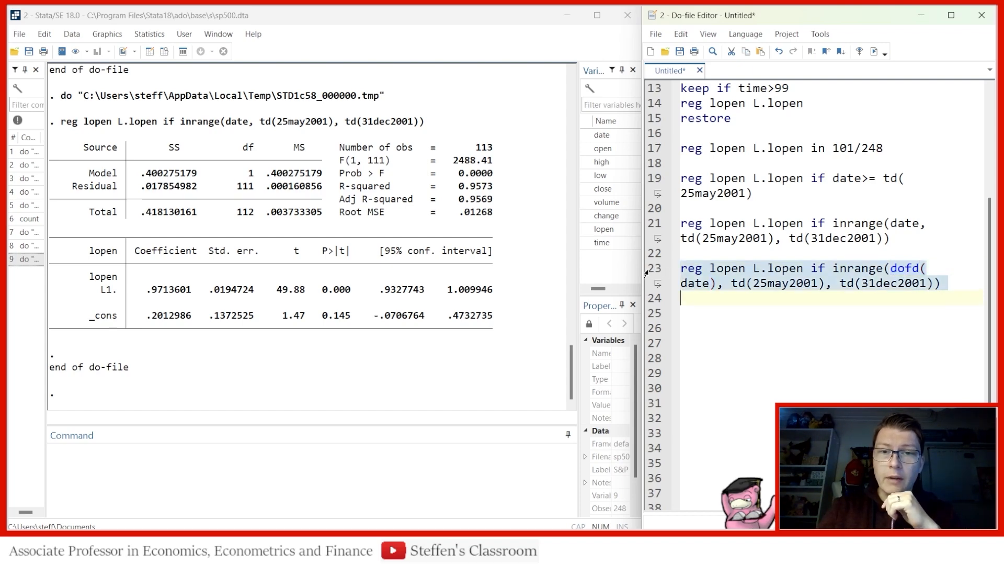
pyautogui.click(874, 52)
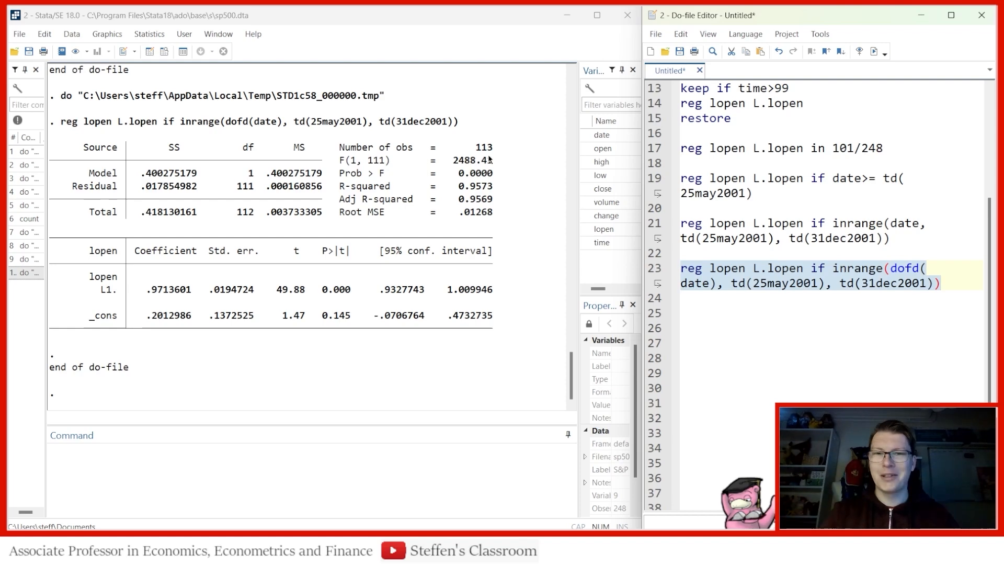
# - Write "tostring date, gen(date2)" on line 25 of the do-file and run only that line
pyautogui.scroll(2, 843, 286)
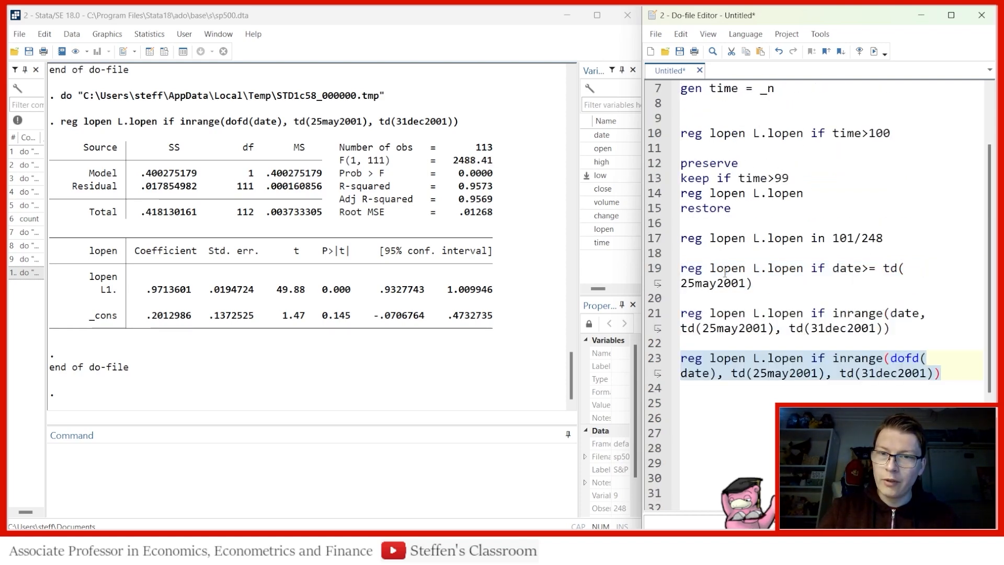
pyautogui.scroll(-2, 728, 335)
pyautogui.click(688, 311)
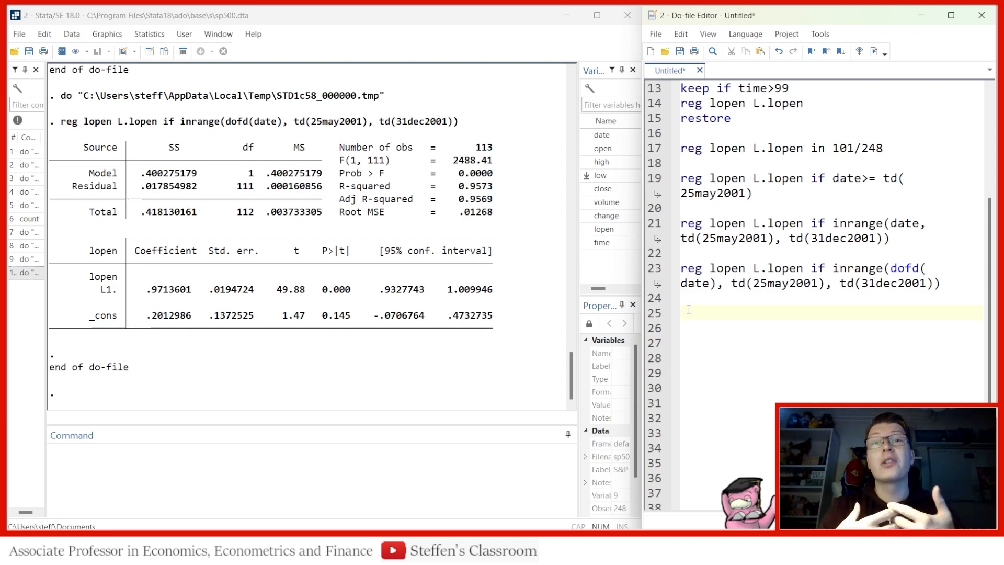
pyautogui.write('tostri')
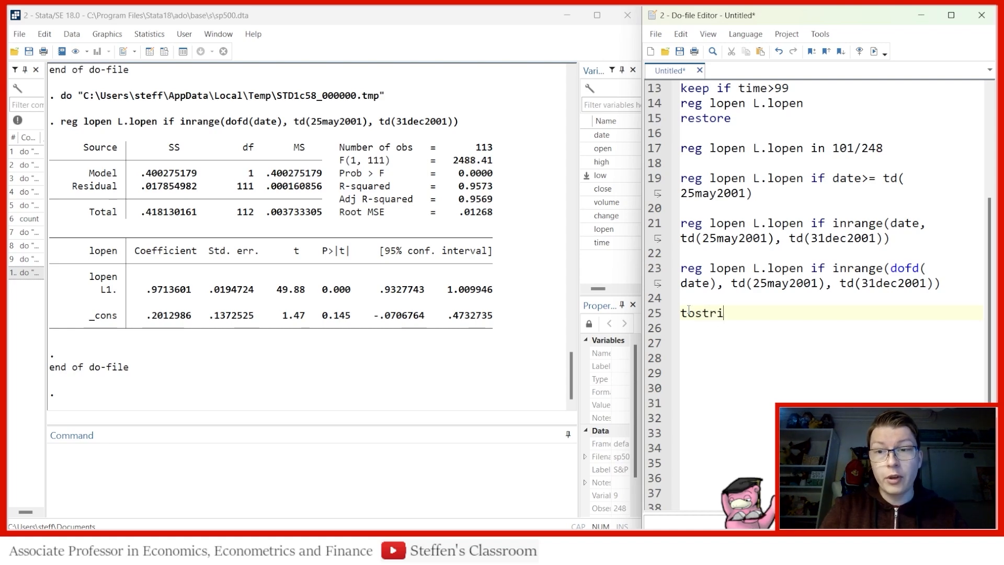
pyautogui.press('BackSpace')
pyautogui.press('BackSpace')
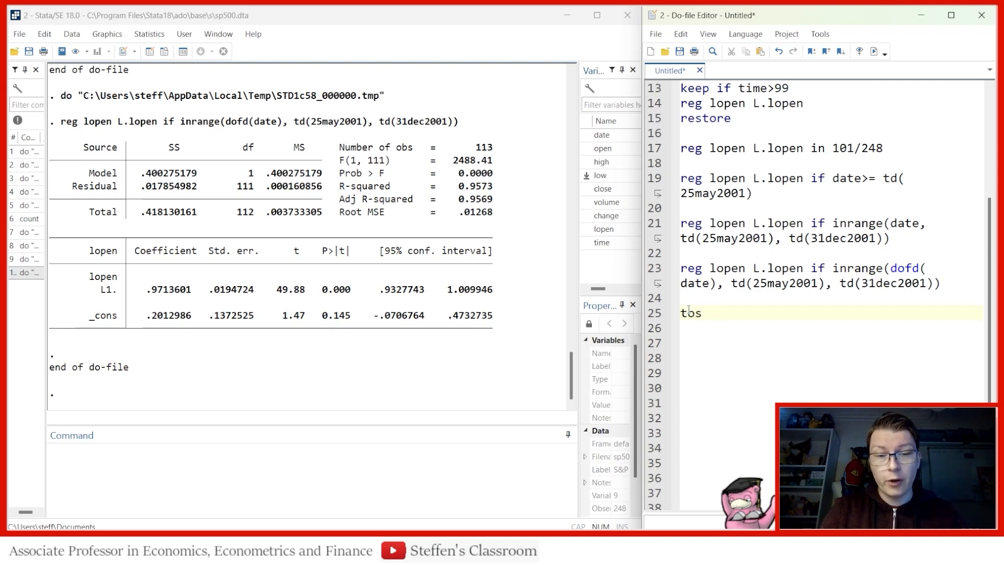
pyautogui.write('tring')
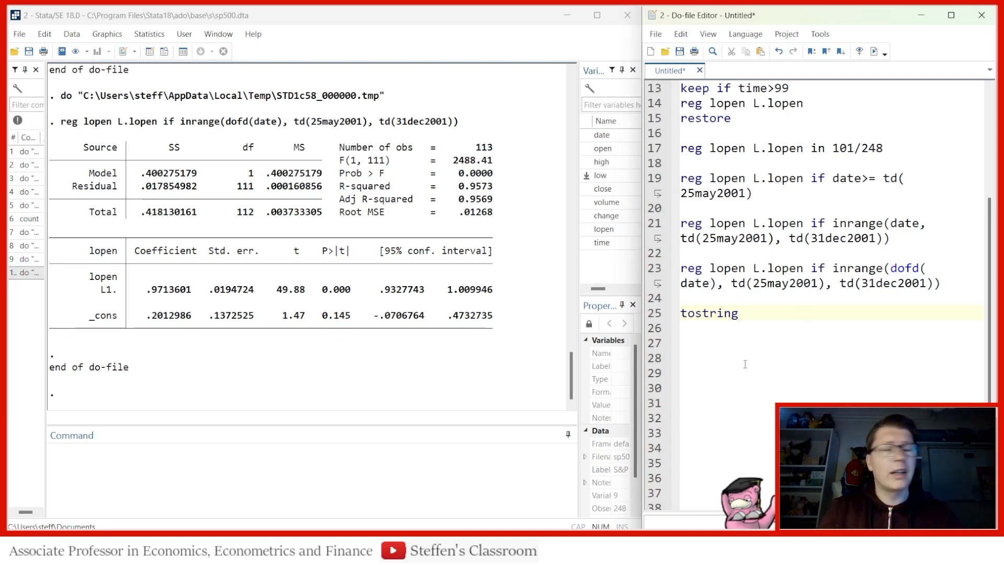
pyautogui.write('date')
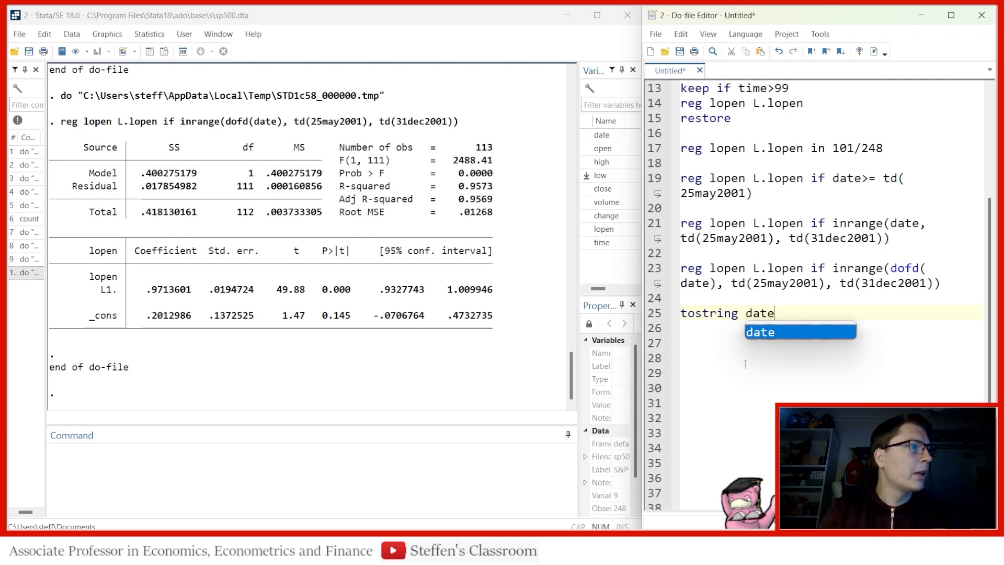
pyautogui.write(', gen')
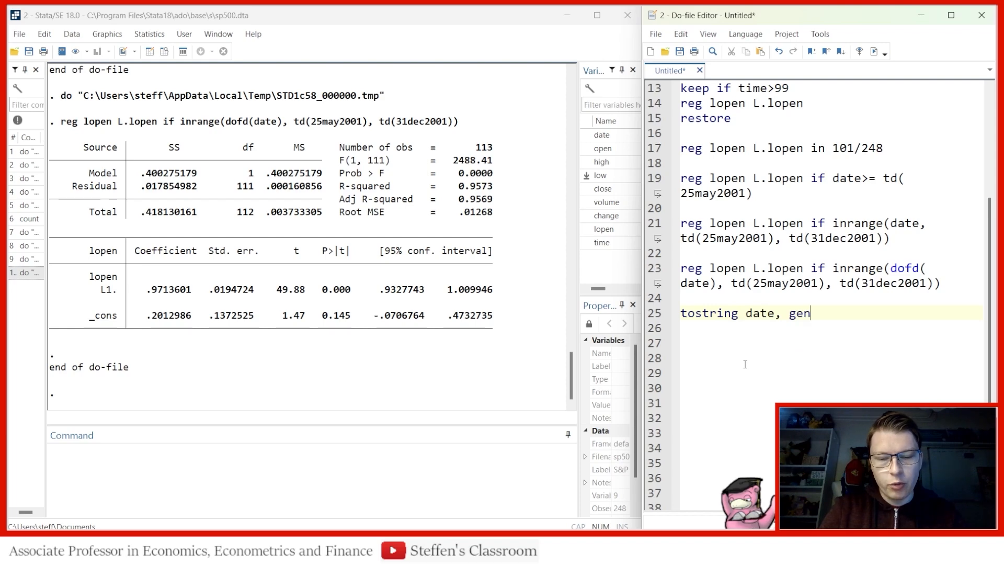
pyautogui.write('(date2)')
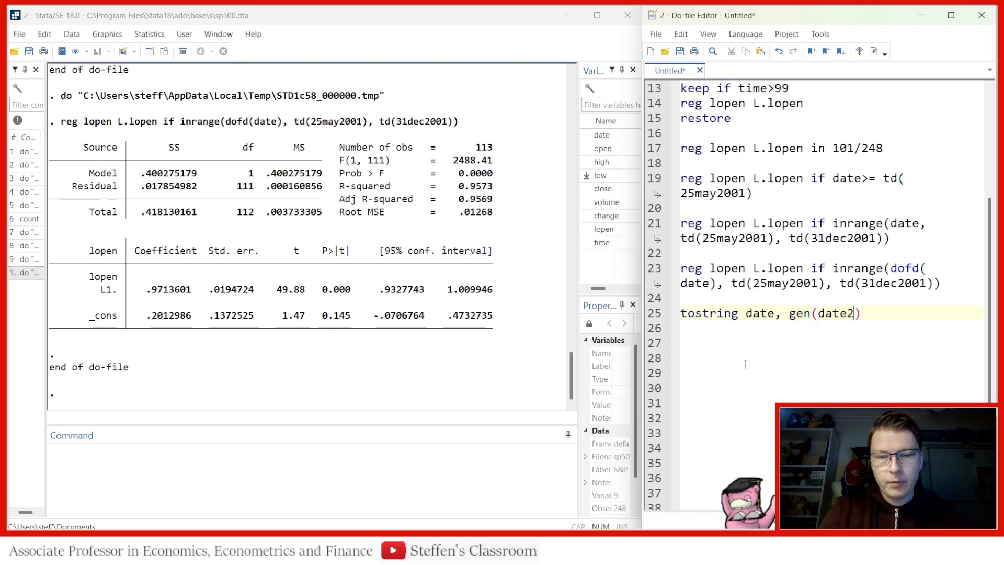
pyautogui.click(654, 314)
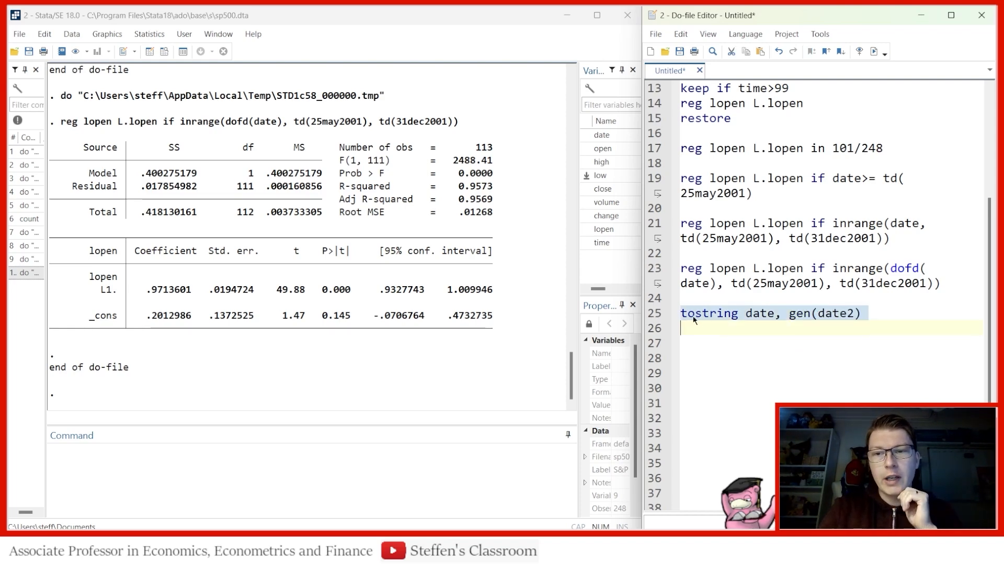
pyautogui.click(875, 52)
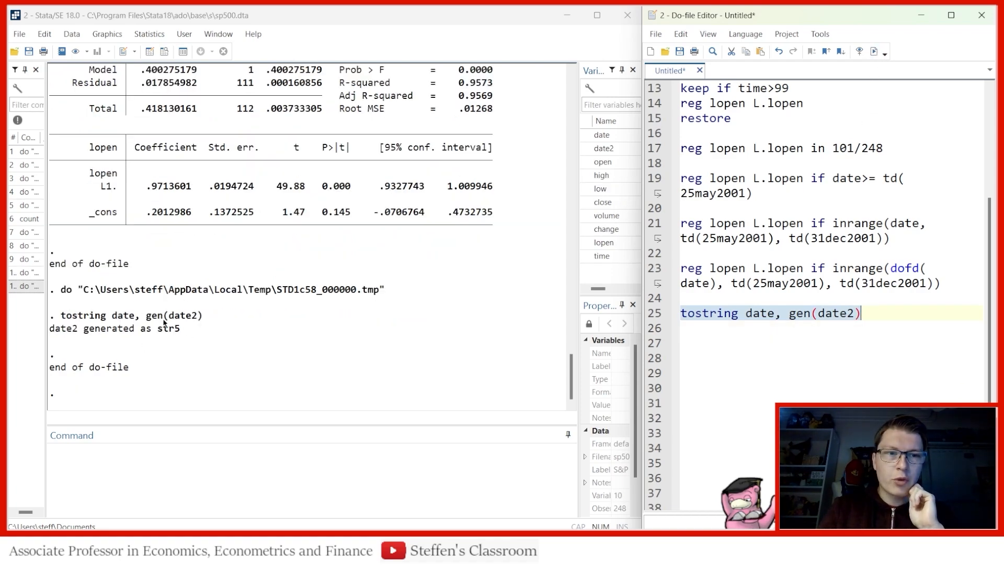
# - Browse the dataset to compare the date2 string values with the formatted date column, and put the data view away
pyautogui.click(164, 52)
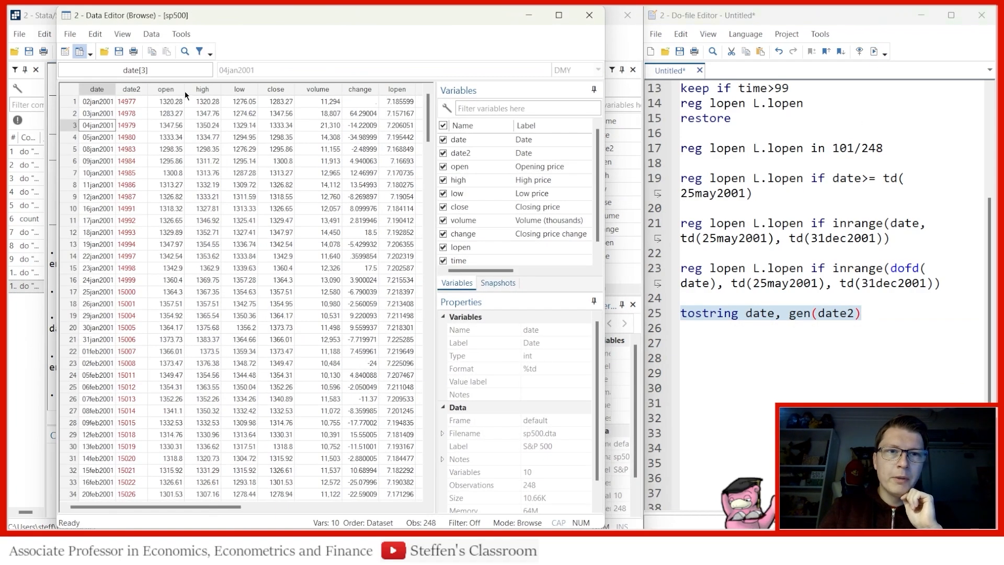
pyautogui.click(125, 126)
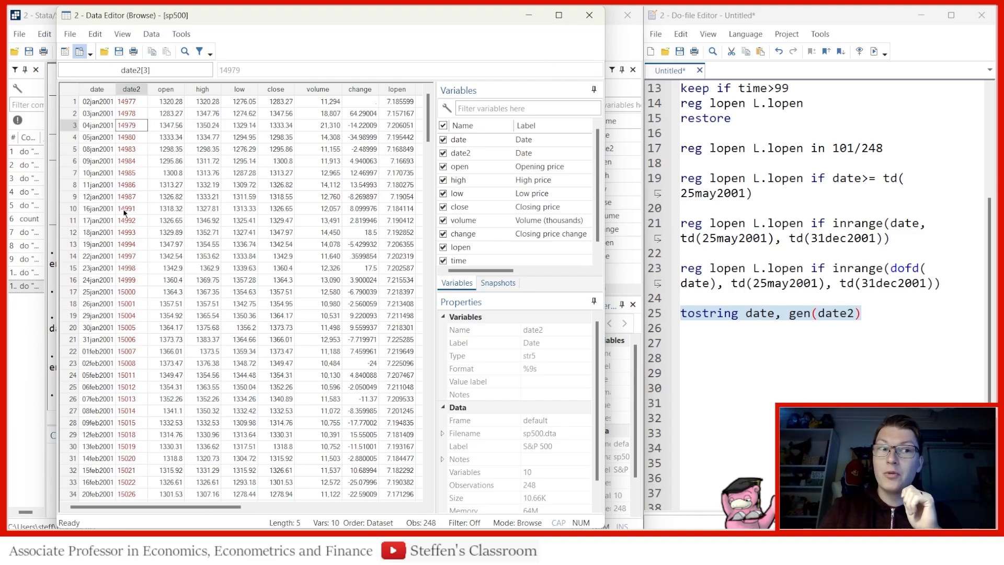
pyautogui.click(528, 16)
# - Copy the whole dofd() inrange regression from line 23 to line 27
pyautogui.click(698, 336)
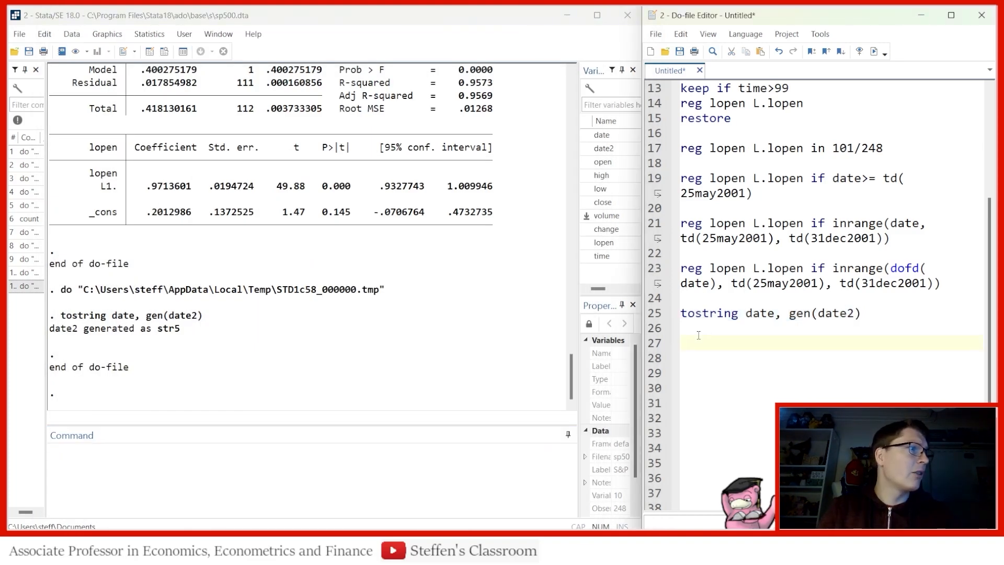
pyautogui.click(650, 269)
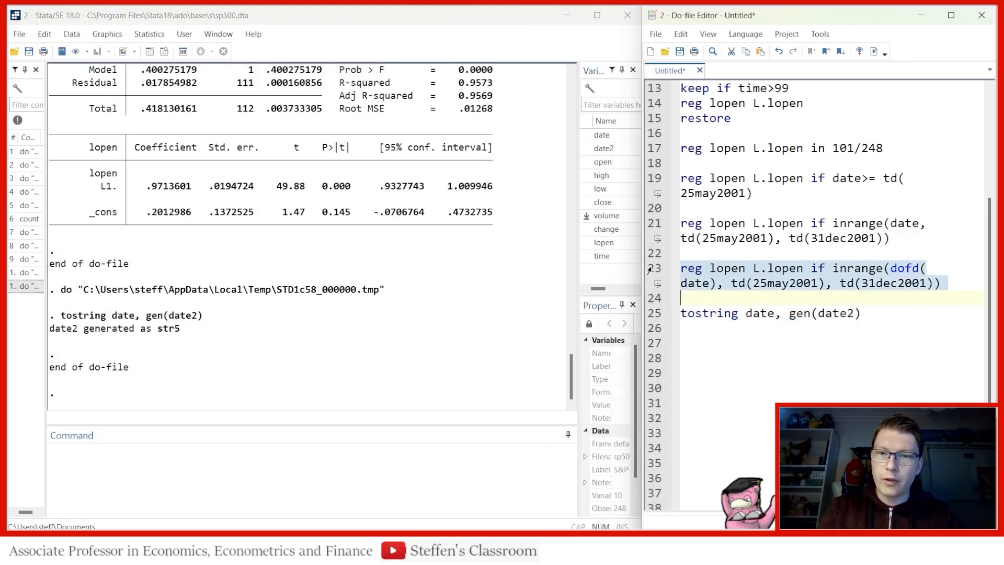
pyautogui.hotkey('ctrl', 'c')
pyautogui.click(695, 346)
pyautogui.hotkey('ctrl', 'v')
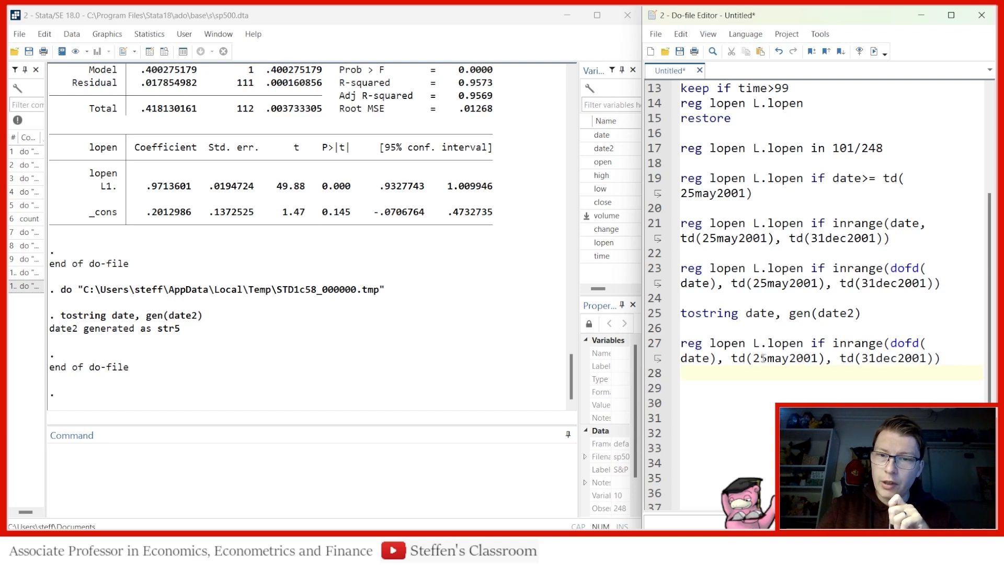
# - Replace the two td() bounds in line 27's inrange condition with 15120 and 15340, and run only that regression
pyautogui.moveTo(731, 358); pyautogui.dragTo(934, 360)
pyautogui.press('Delete')
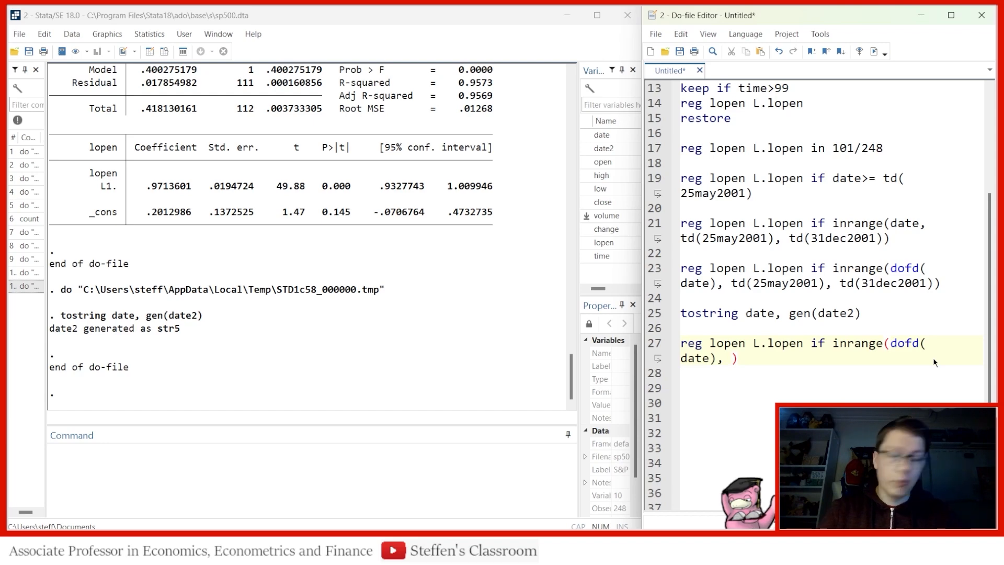
pyautogui.write('151')
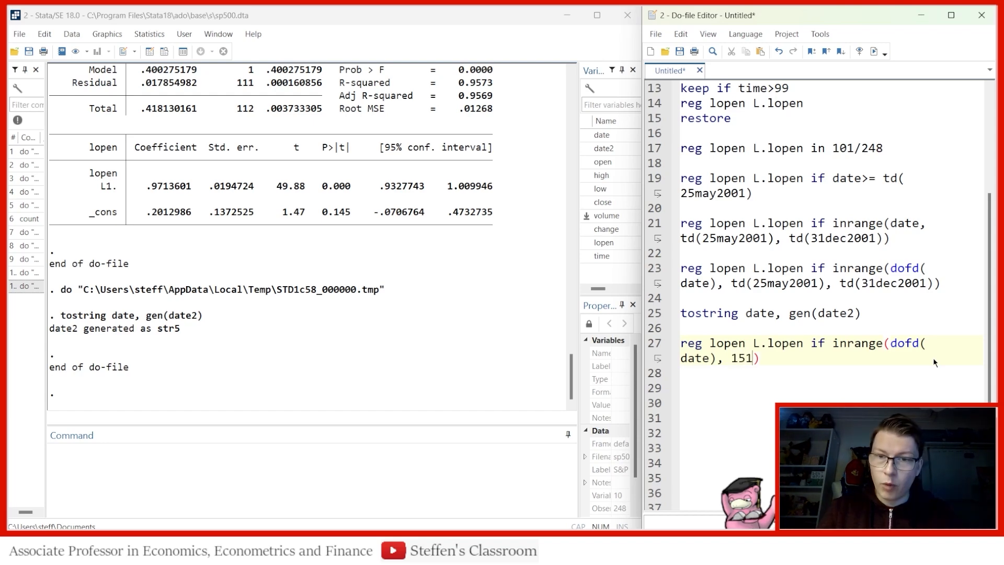
pyautogui.write('20')
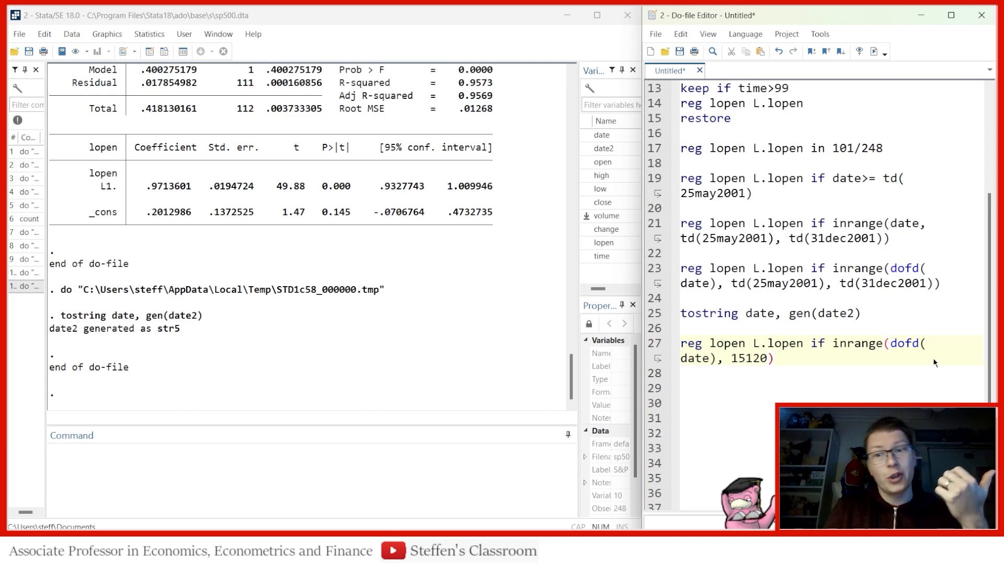
pyautogui.write(', 1')
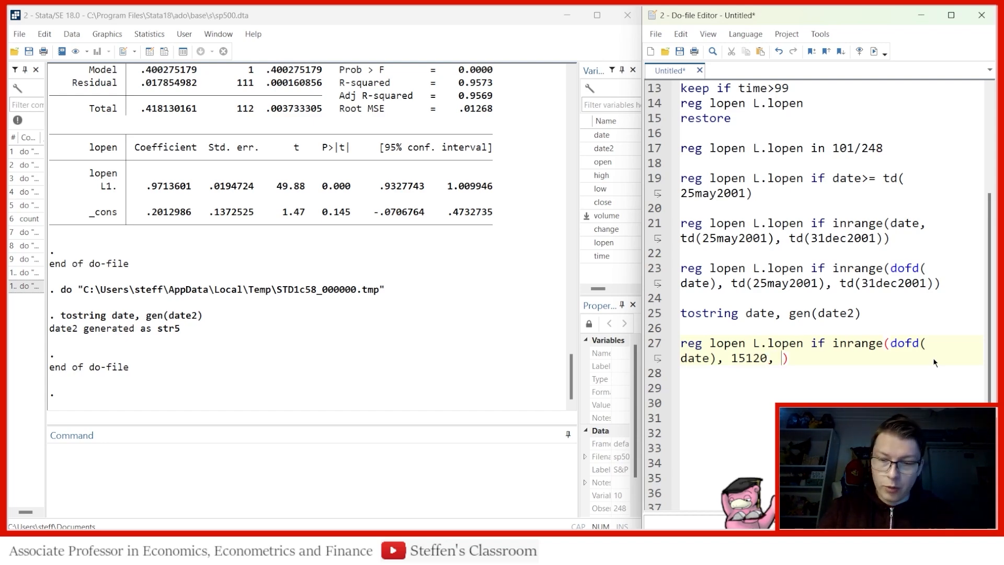
pyautogui.write('5340')
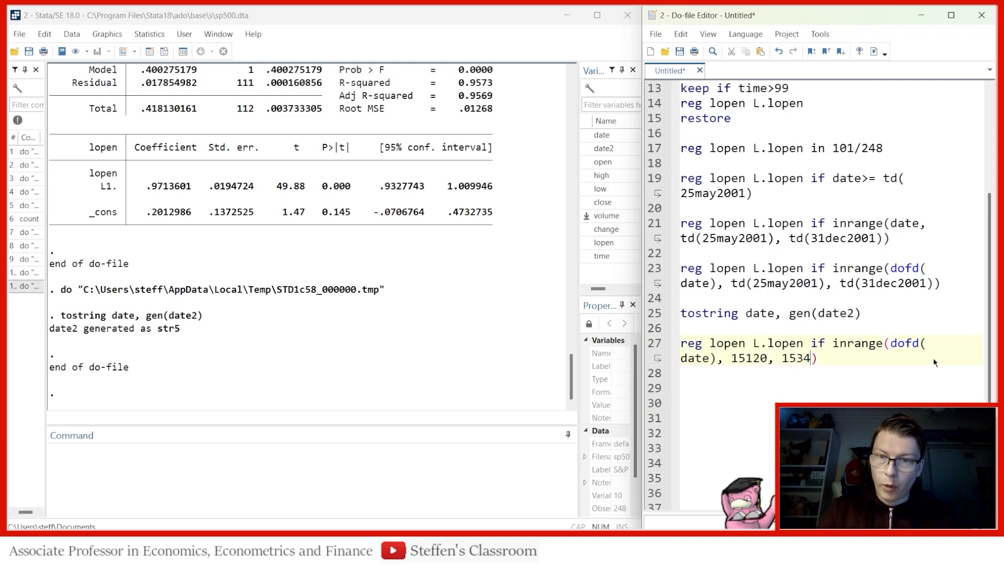
pyautogui.doubleClick(741, 360)
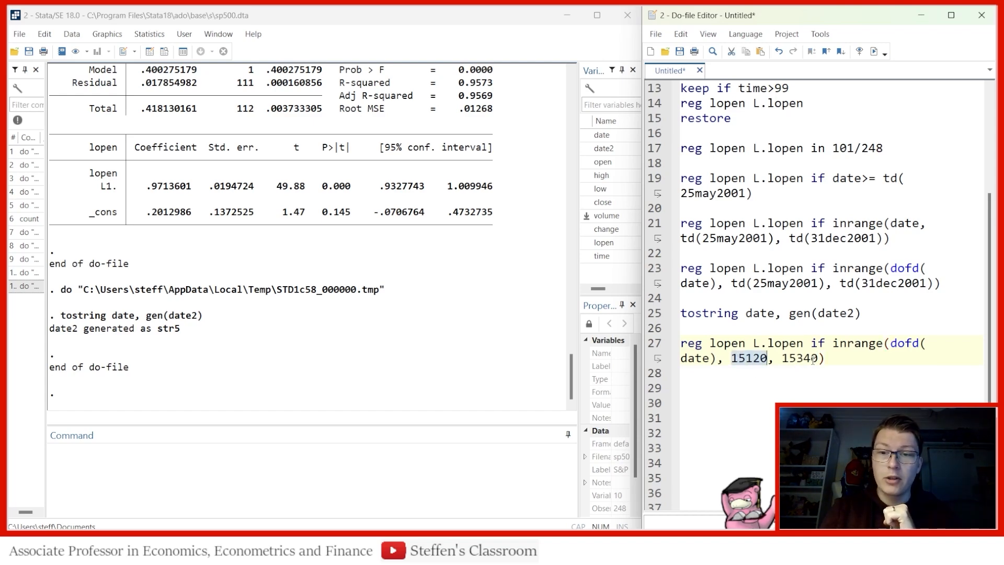
pyautogui.click(681, 343)
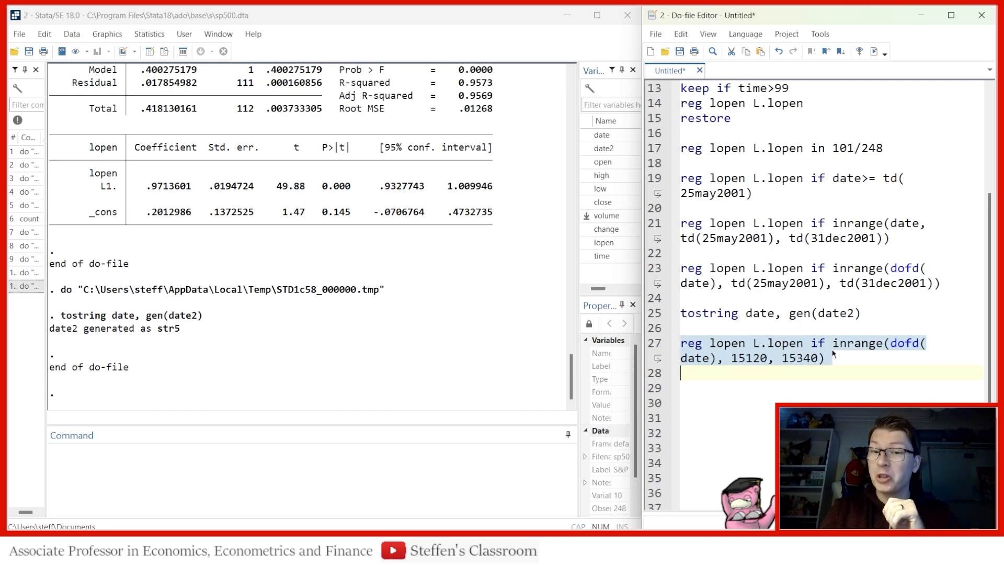
pyautogui.click(874, 51)
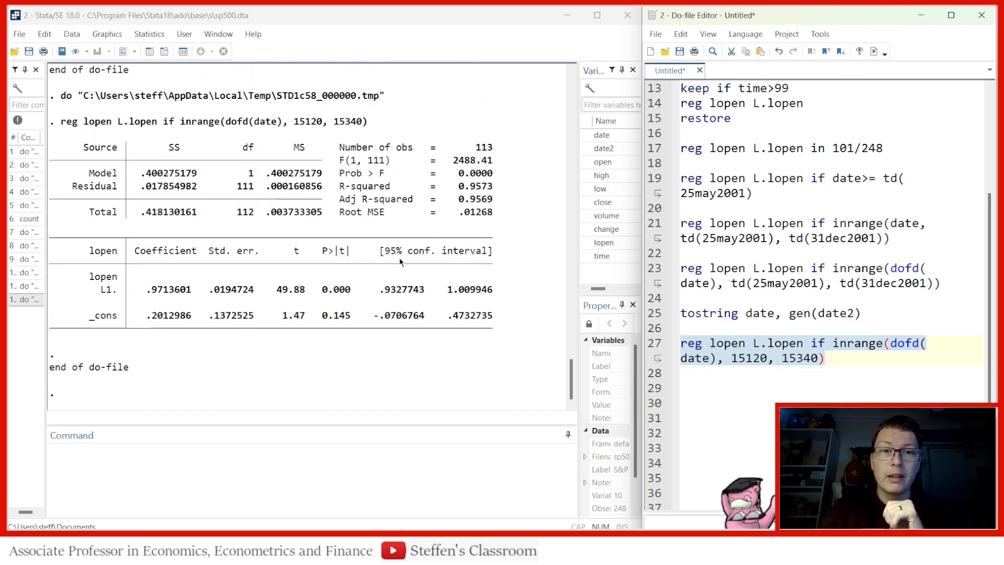
# - Check the number of observations and the lagged lopen coefficient in the new regression output
pyautogui.doubleClick(484, 147)
pyautogui.moveTo(144, 291); pyautogui.dragTo(189, 291)
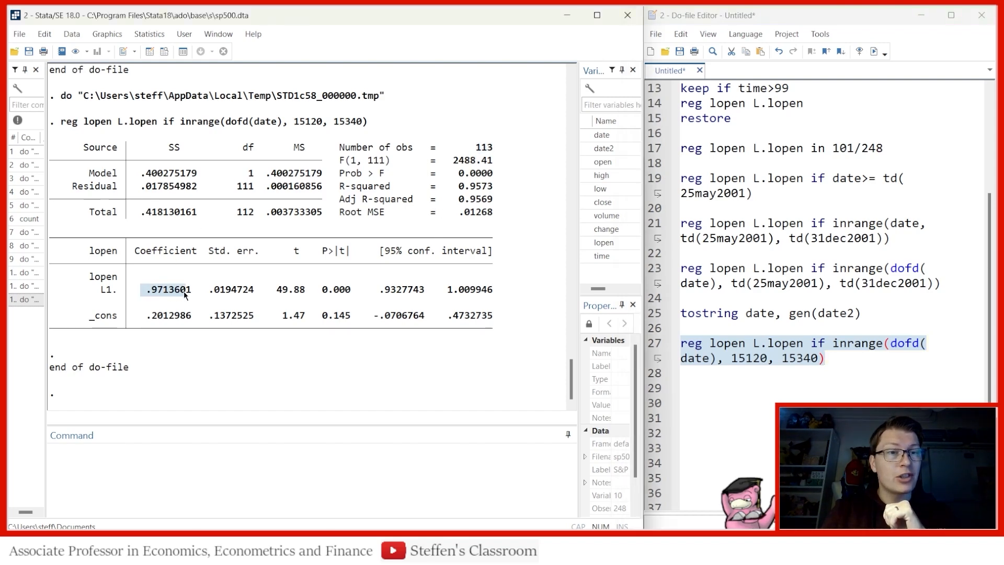
pyautogui.click(201, 293)
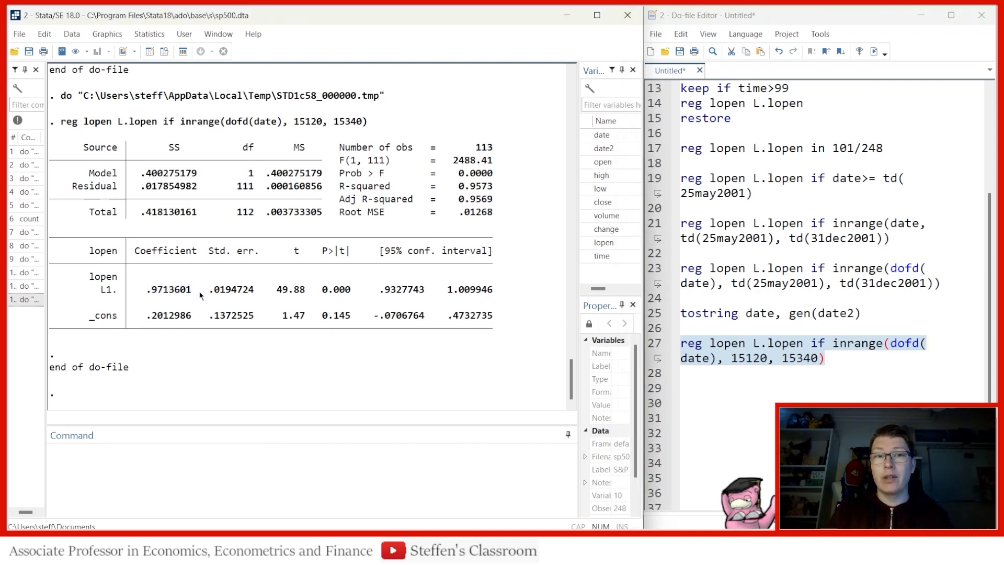